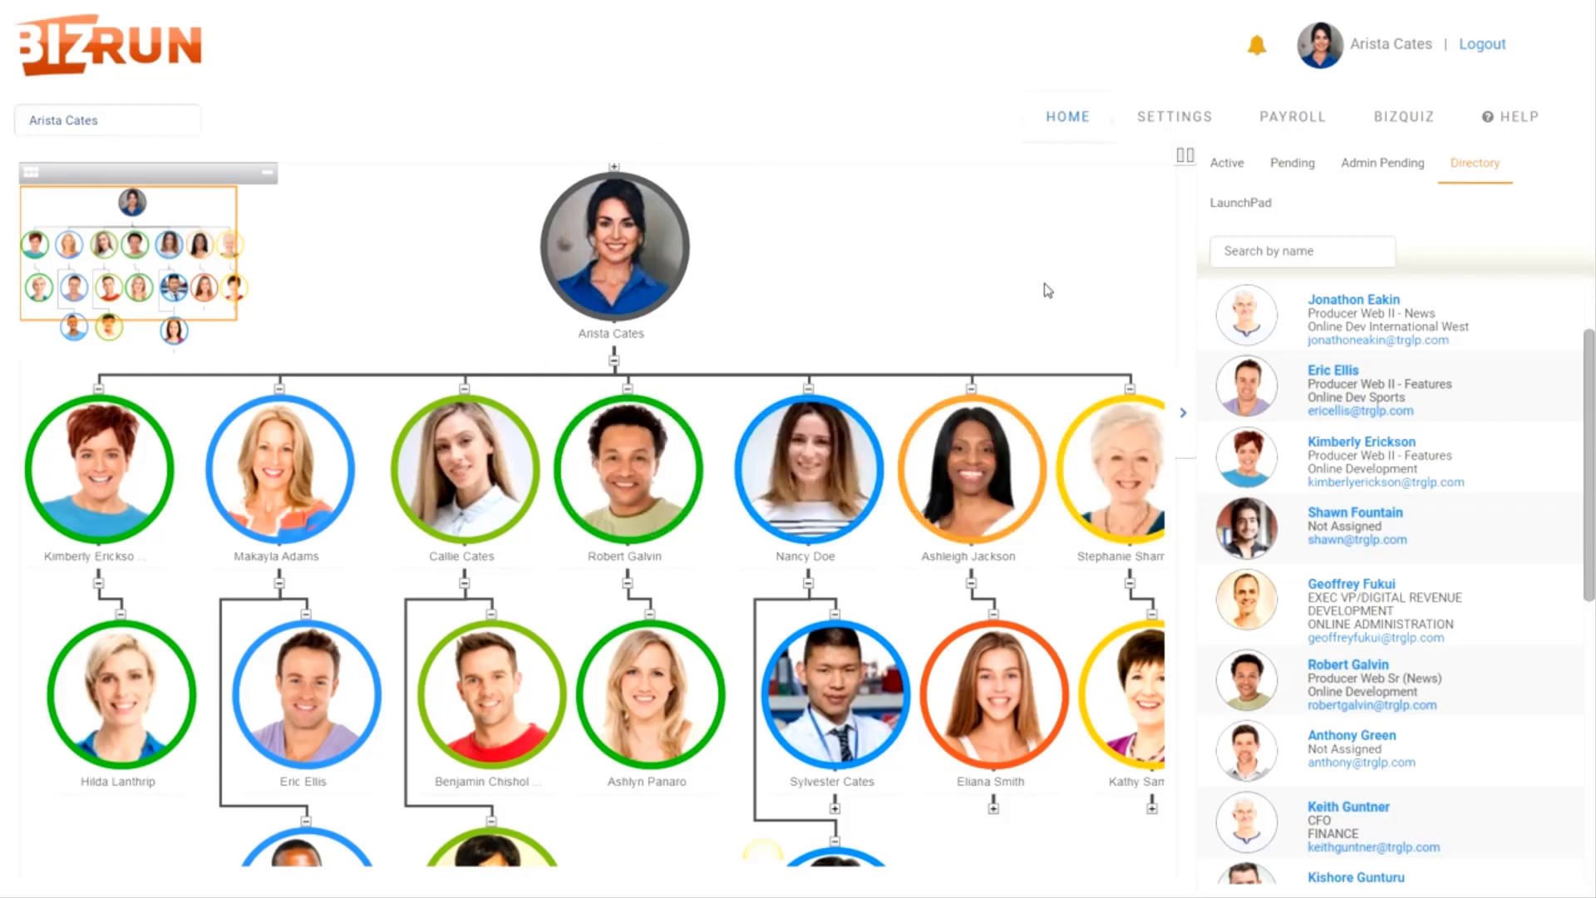
# - Activate the I9, W4, Embedded Content Form, PDF Form and URL Form types in the BizE-Forms settings and submit
pyautogui.click(1175, 118)
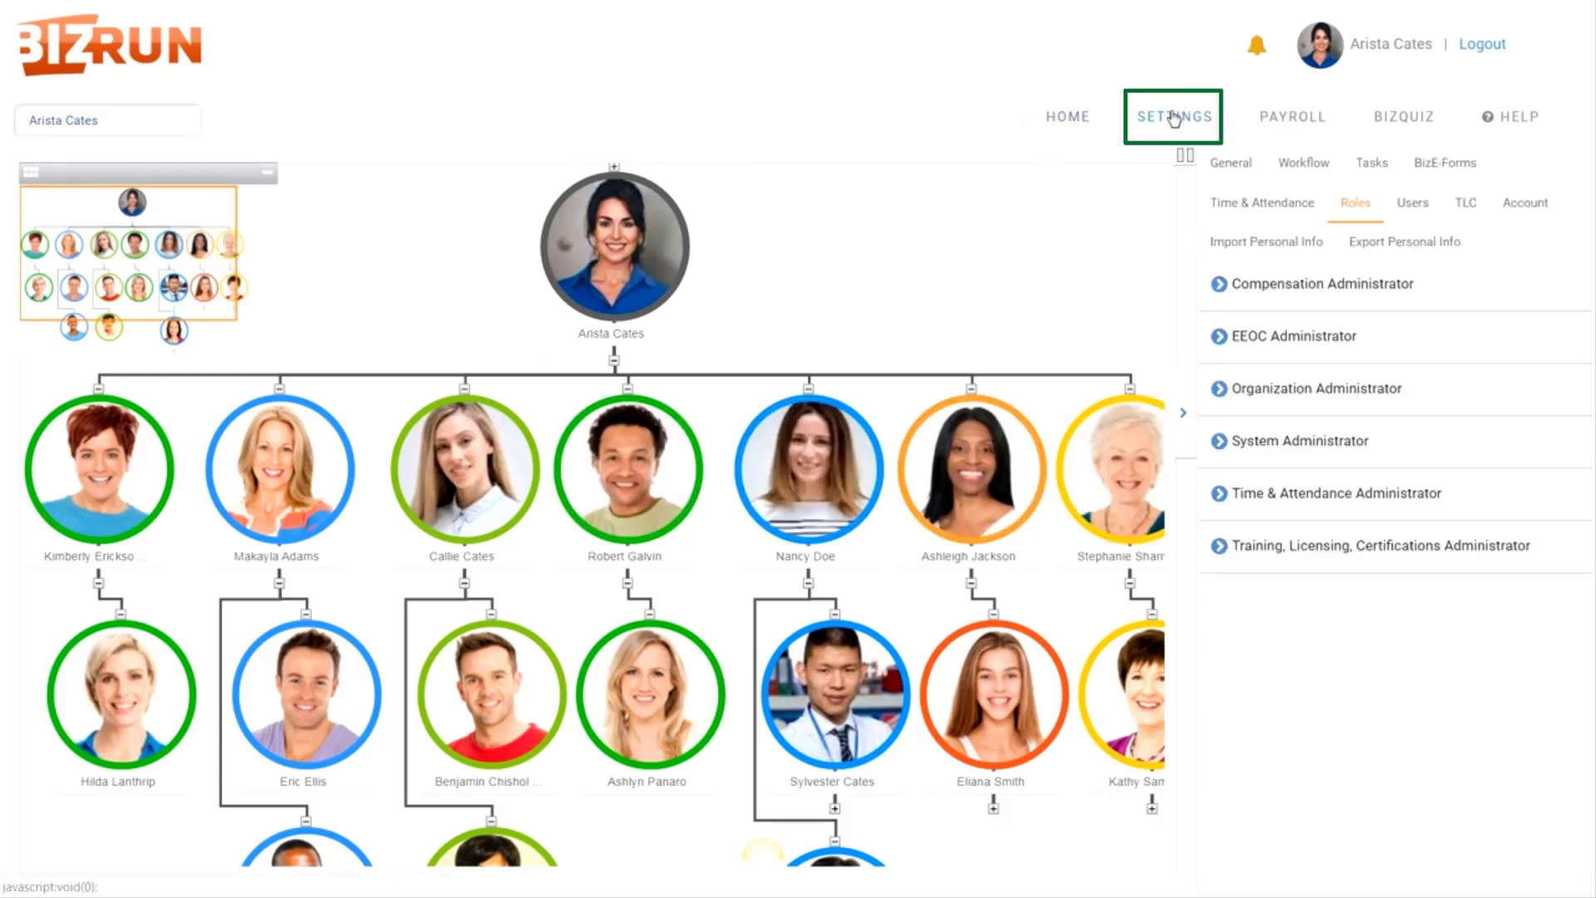
pyautogui.click(1453, 163)
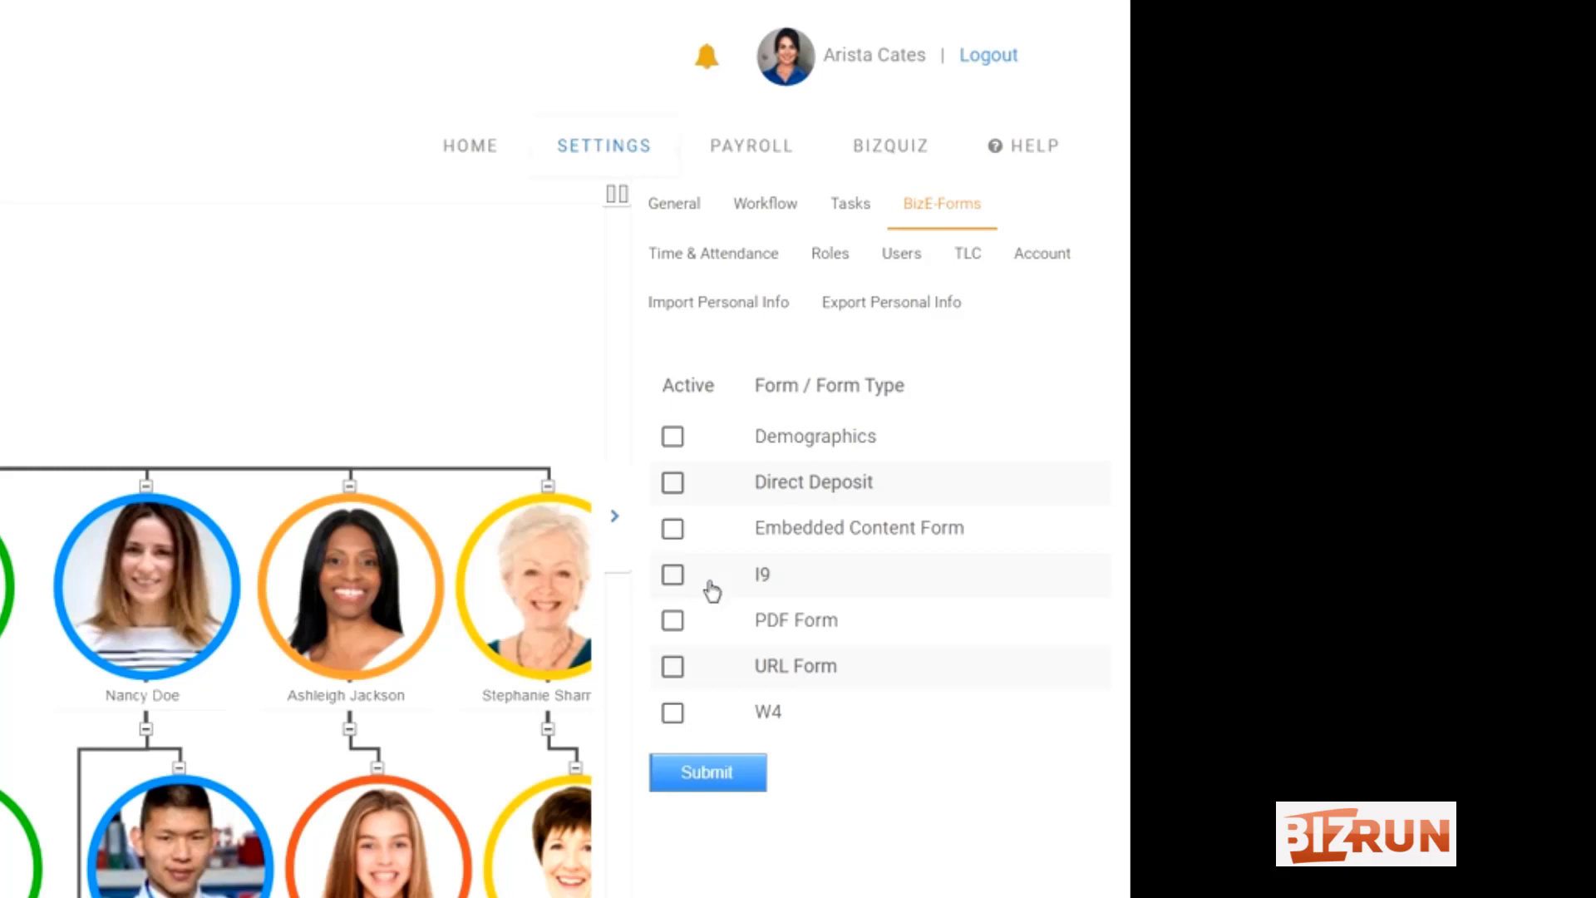
pyautogui.click(673, 574)
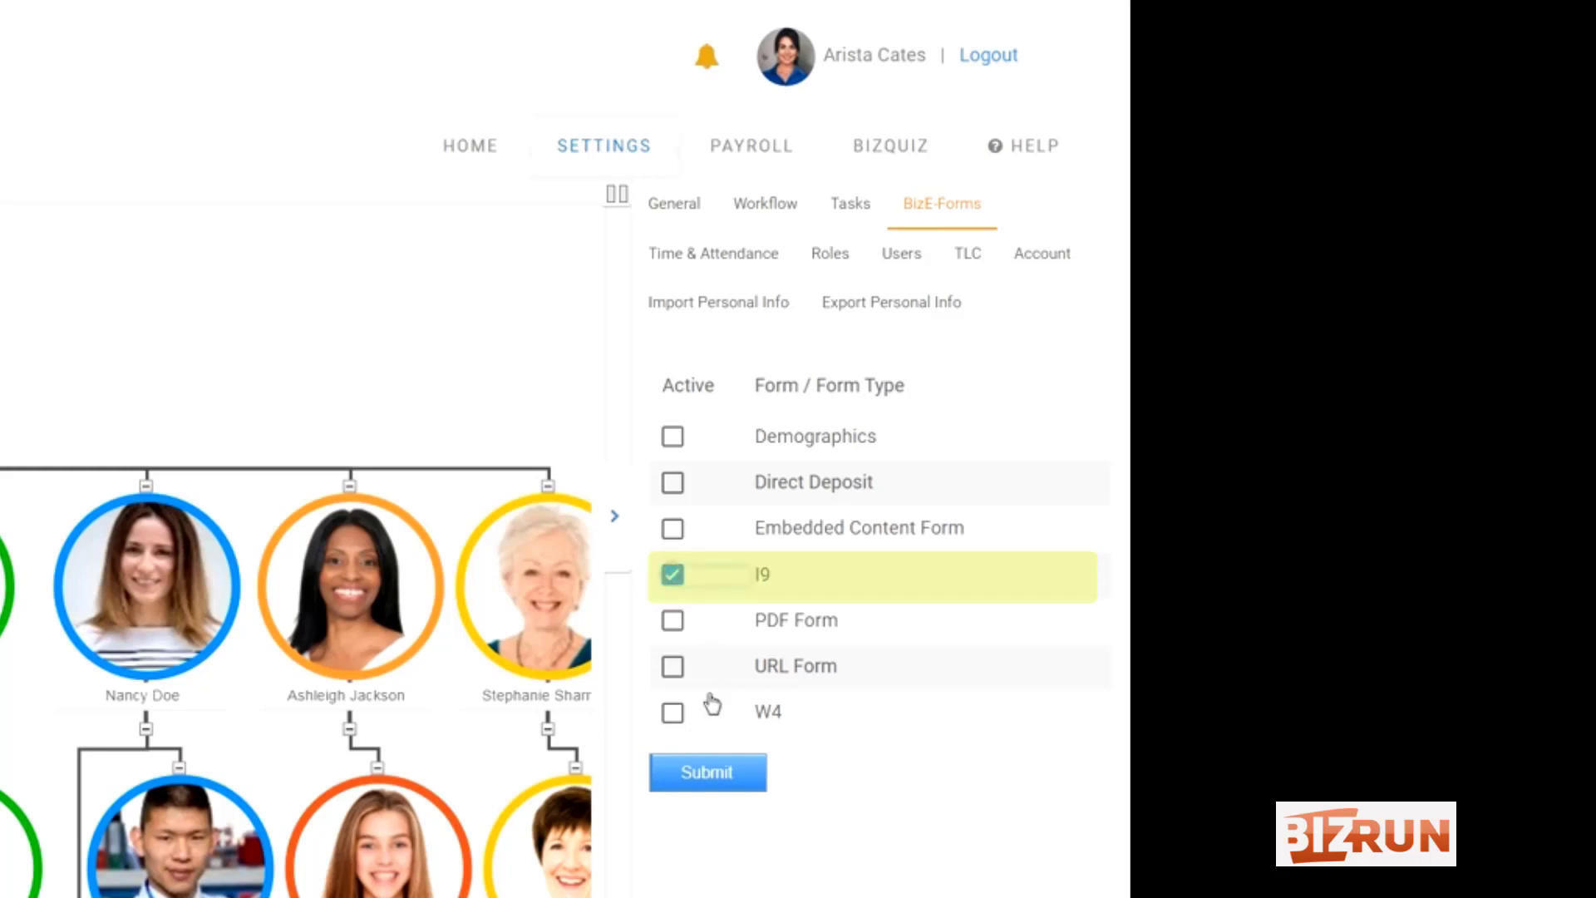
pyautogui.click(672, 713)
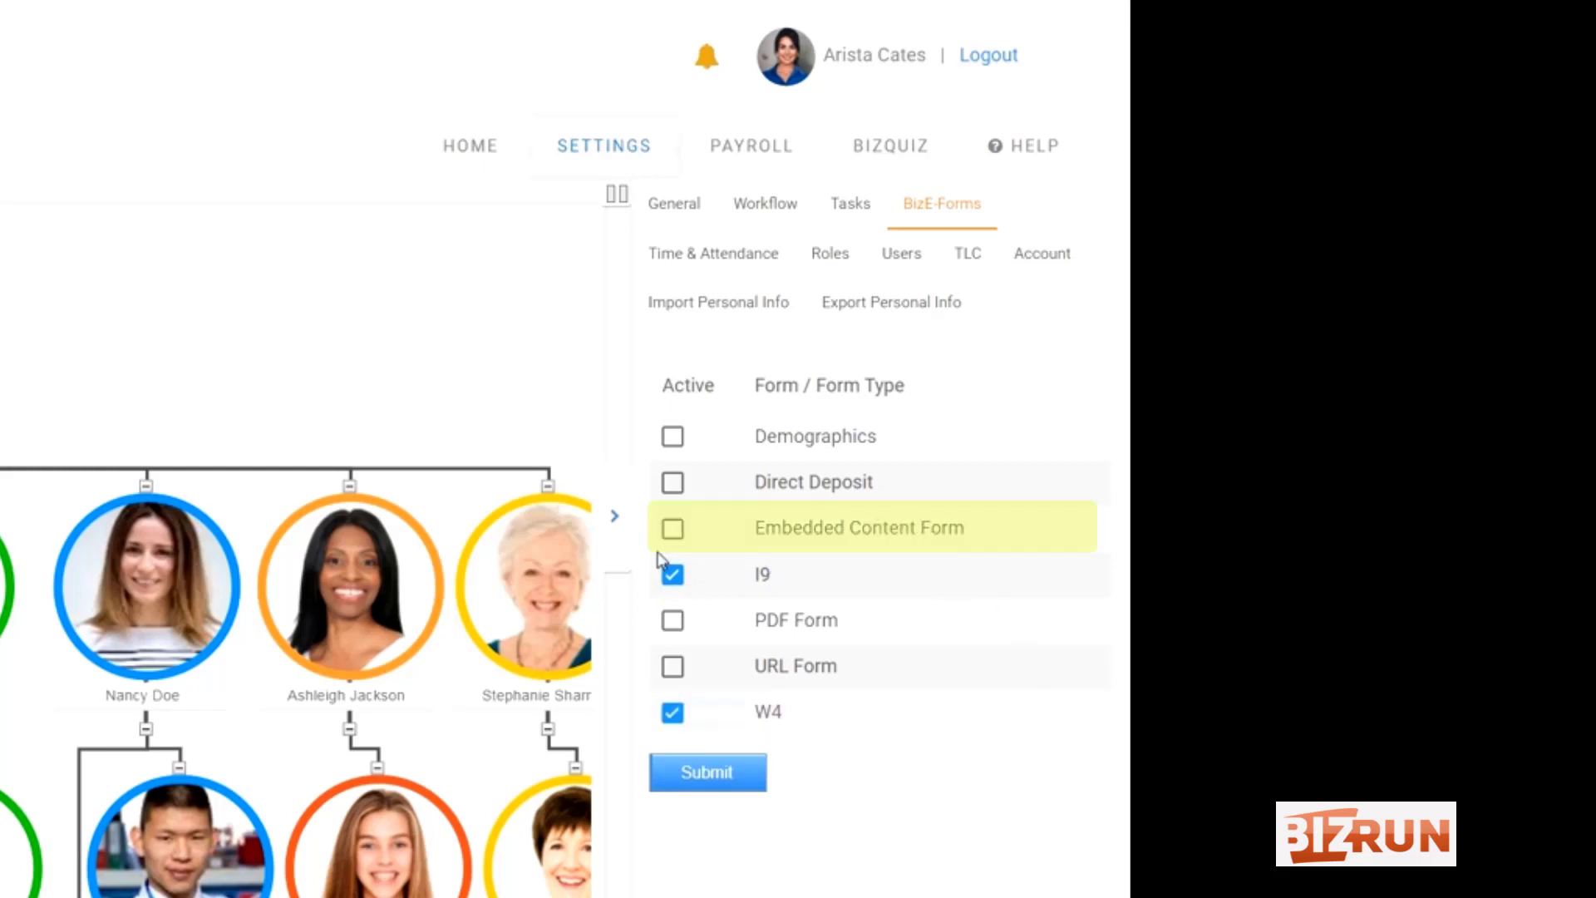
pyautogui.click(675, 532)
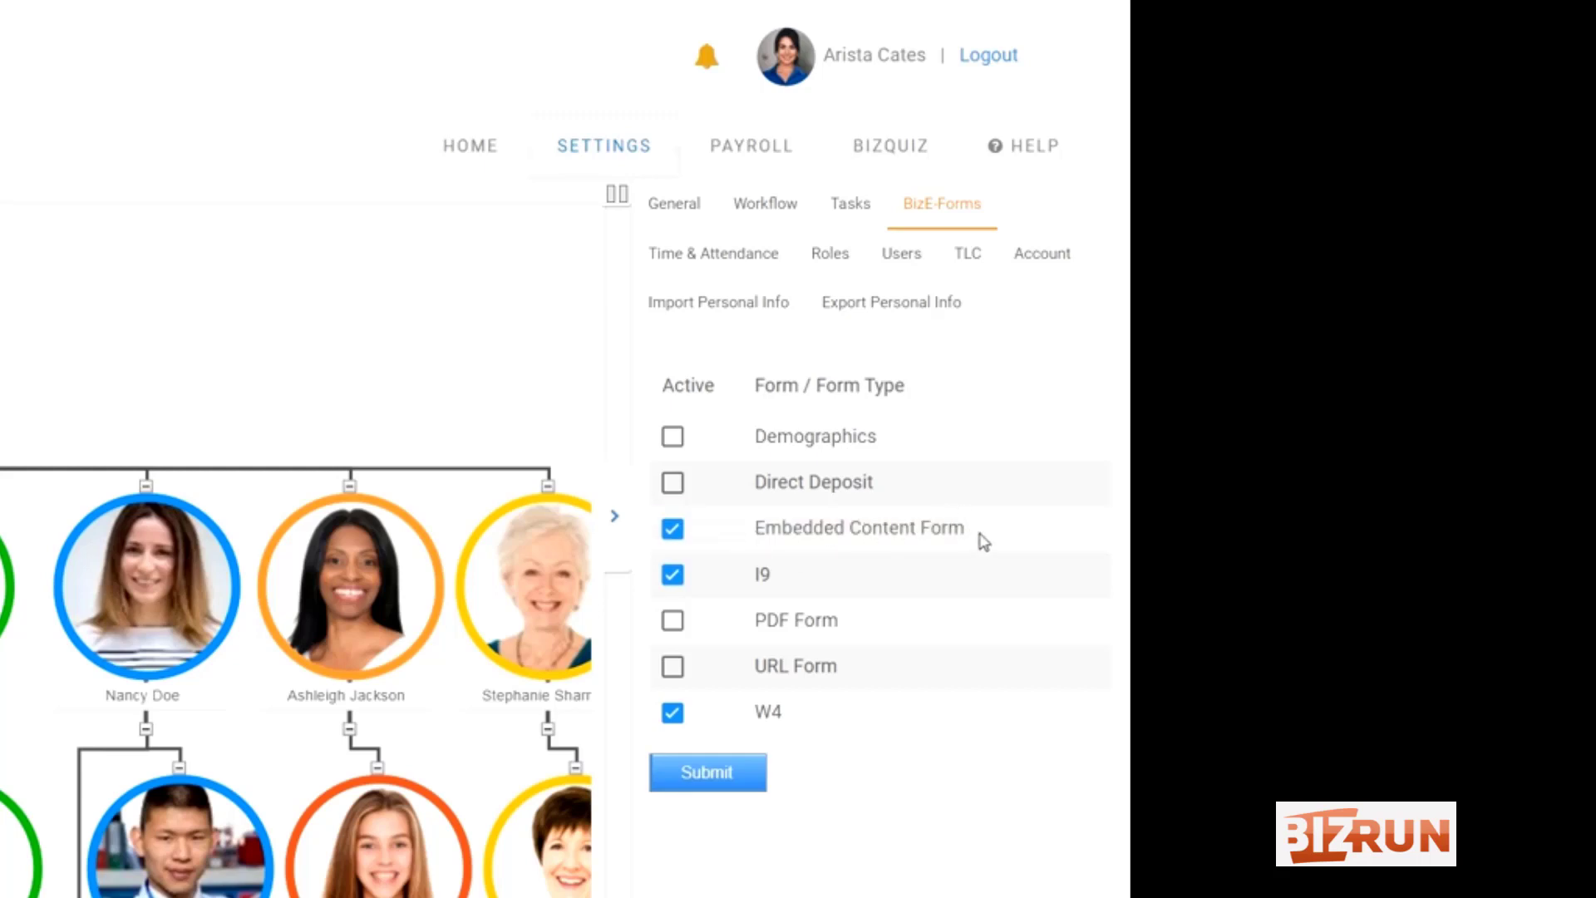
pyautogui.click(672, 630)
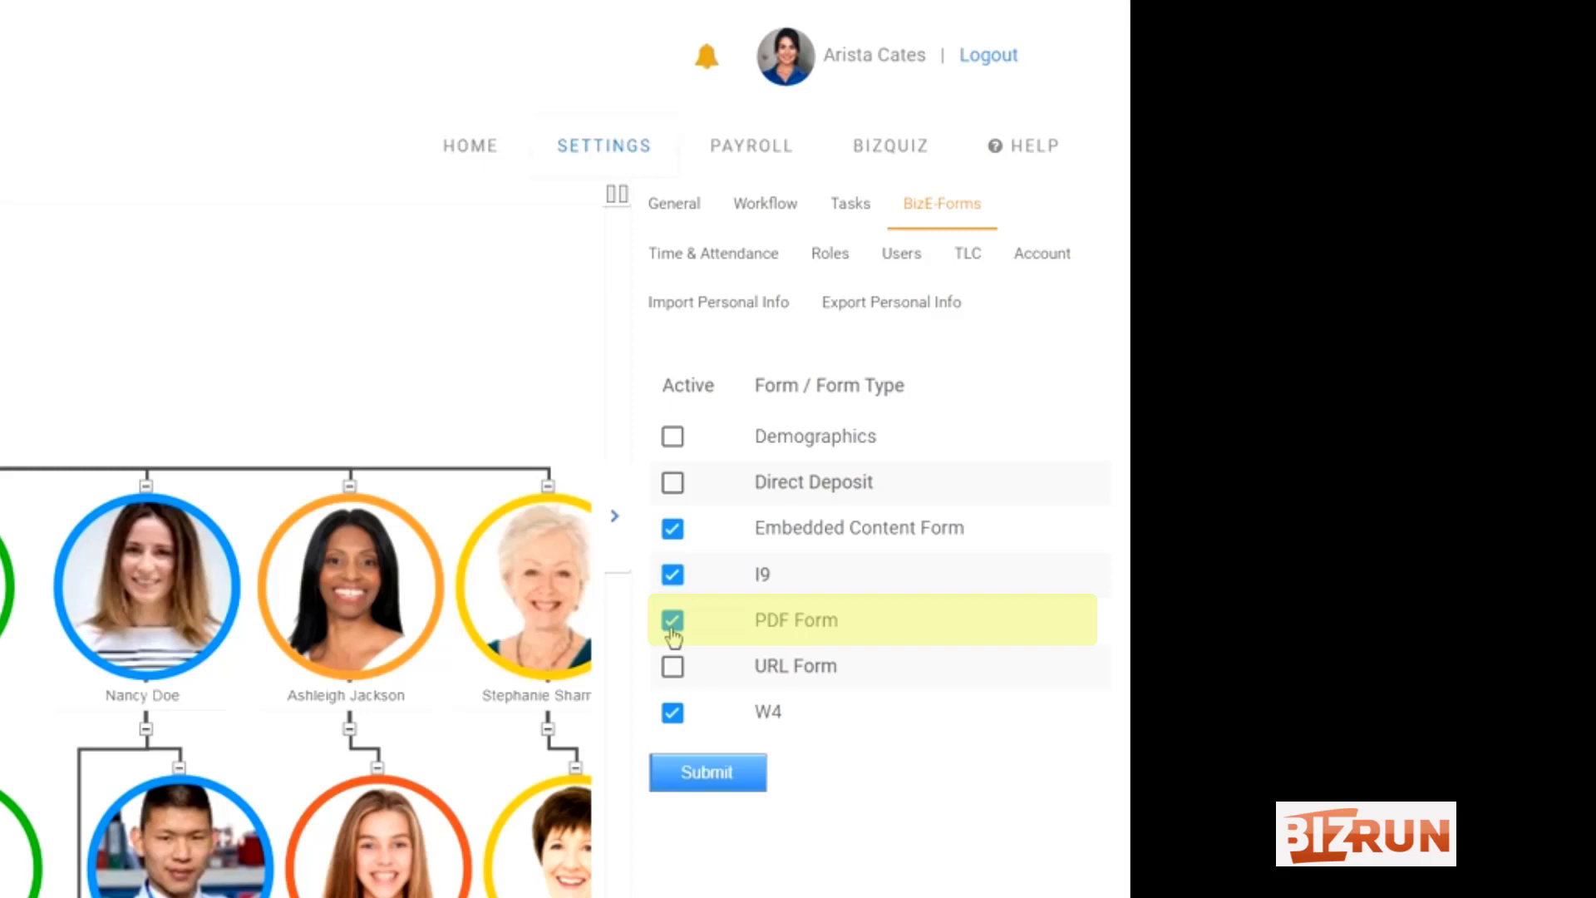
pyautogui.click(678, 671)
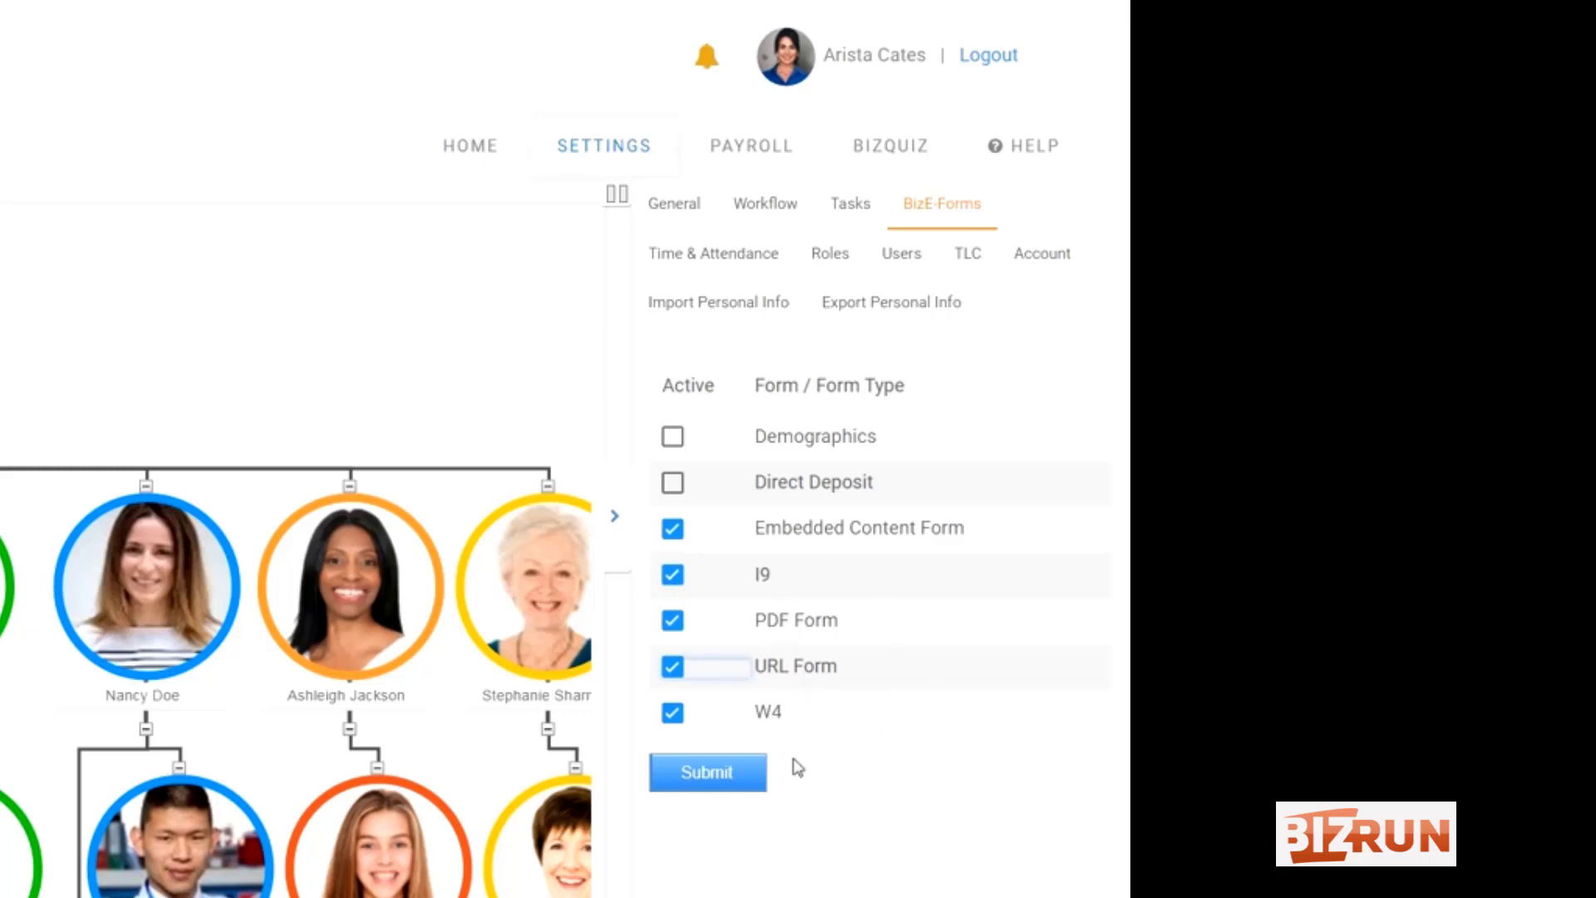
pyautogui.click(736, 780)
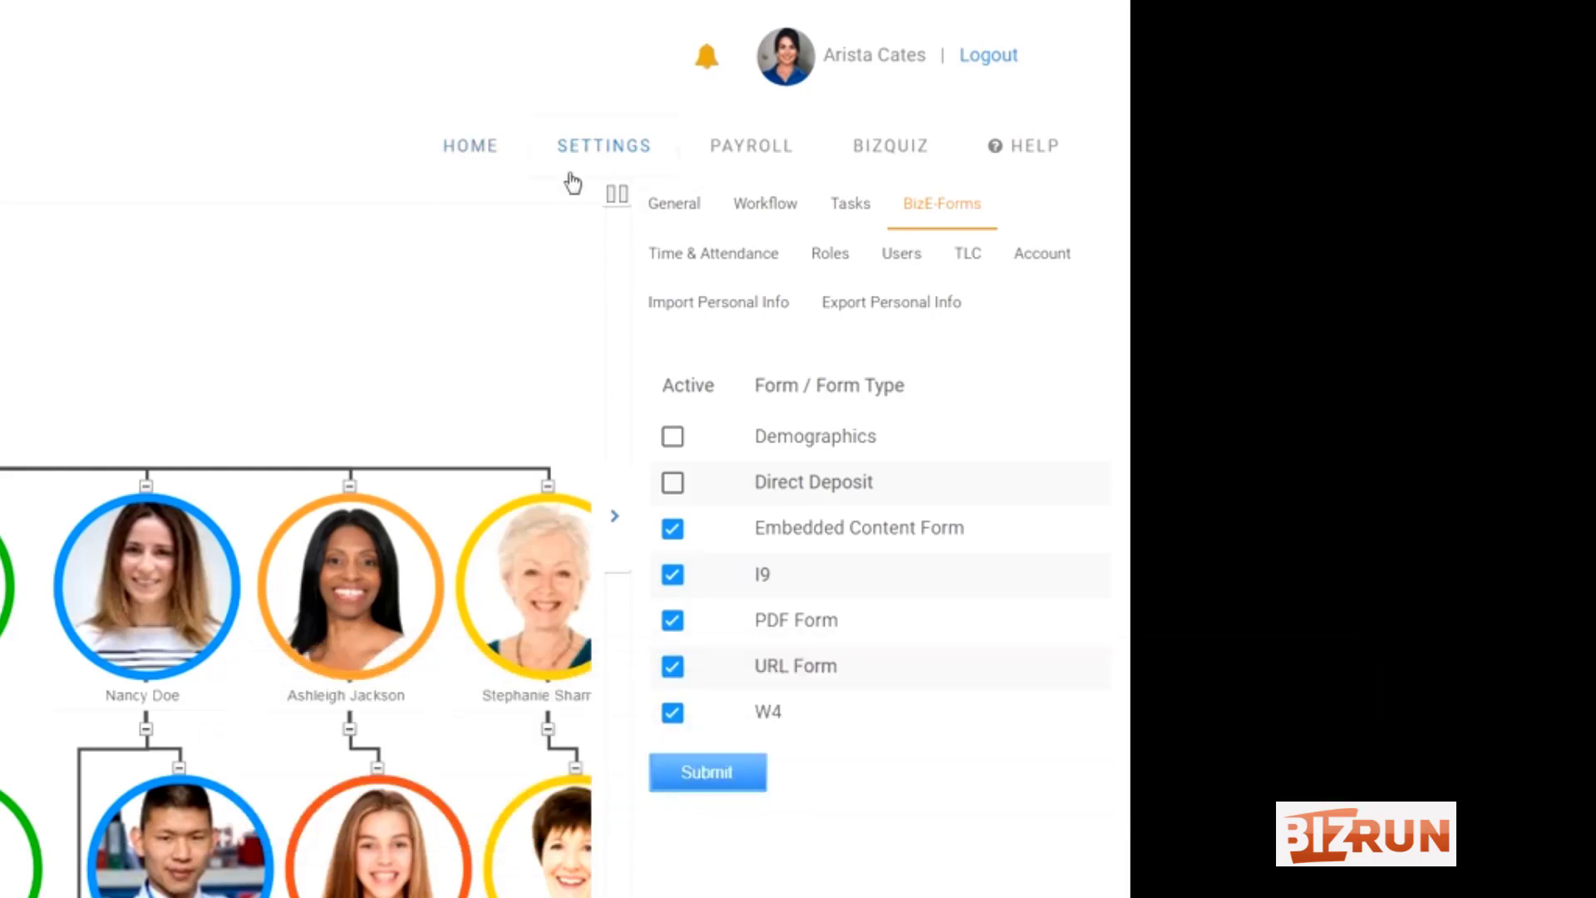
# - Open the Onboard Person transaction task list for editing from the task settings
pyautogui.click(588, 151)
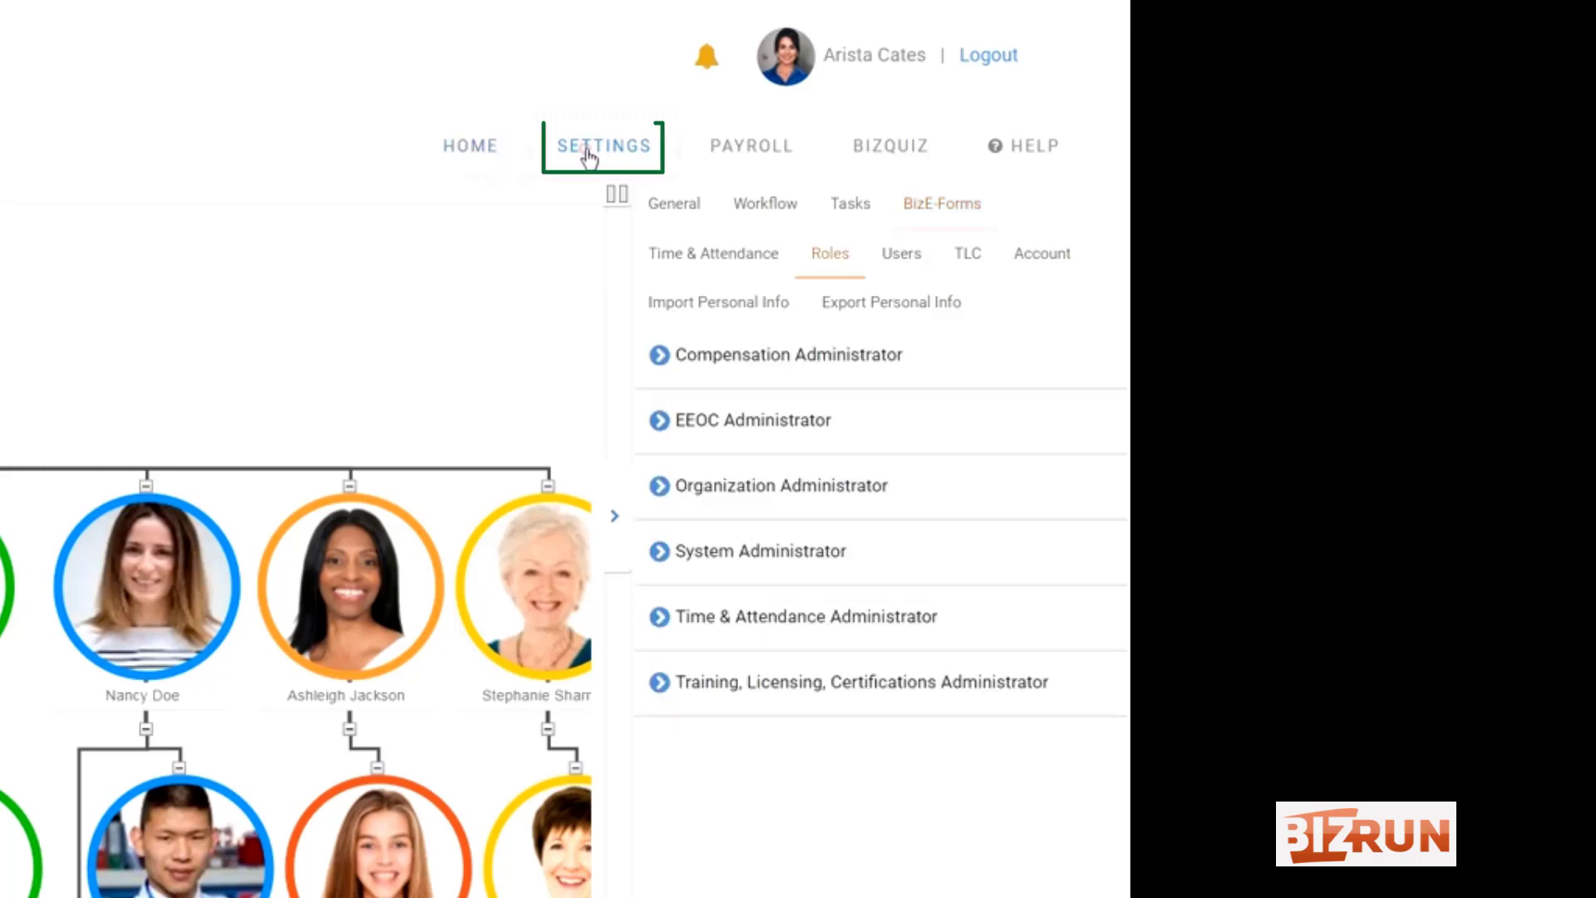
pyautogui.click(854, 208)
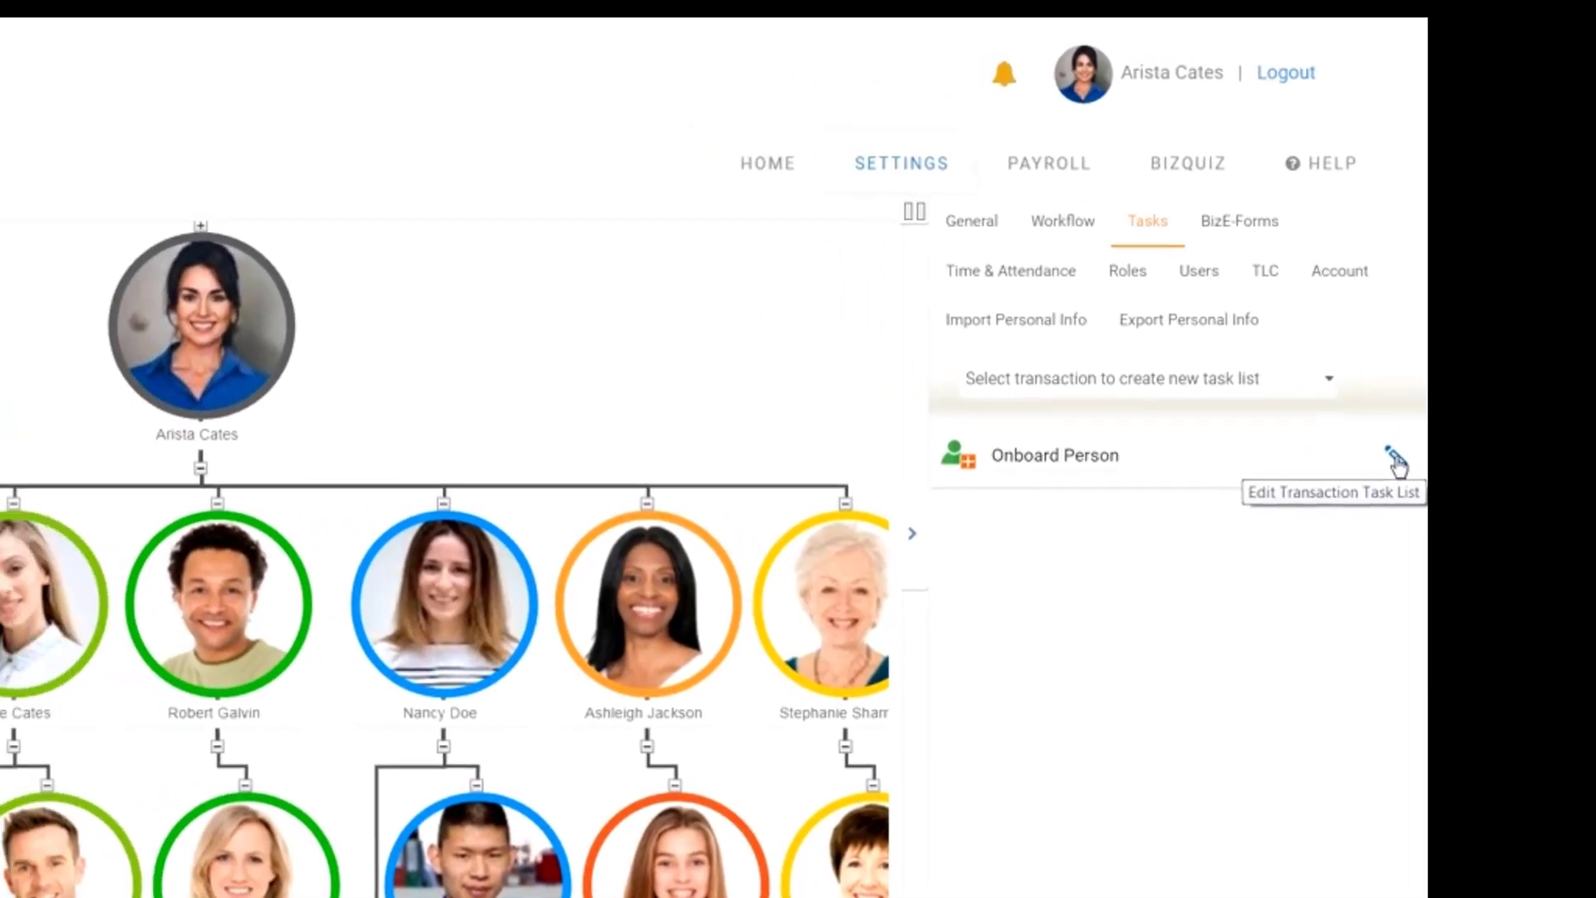
pyautogui.click(1395, 457)
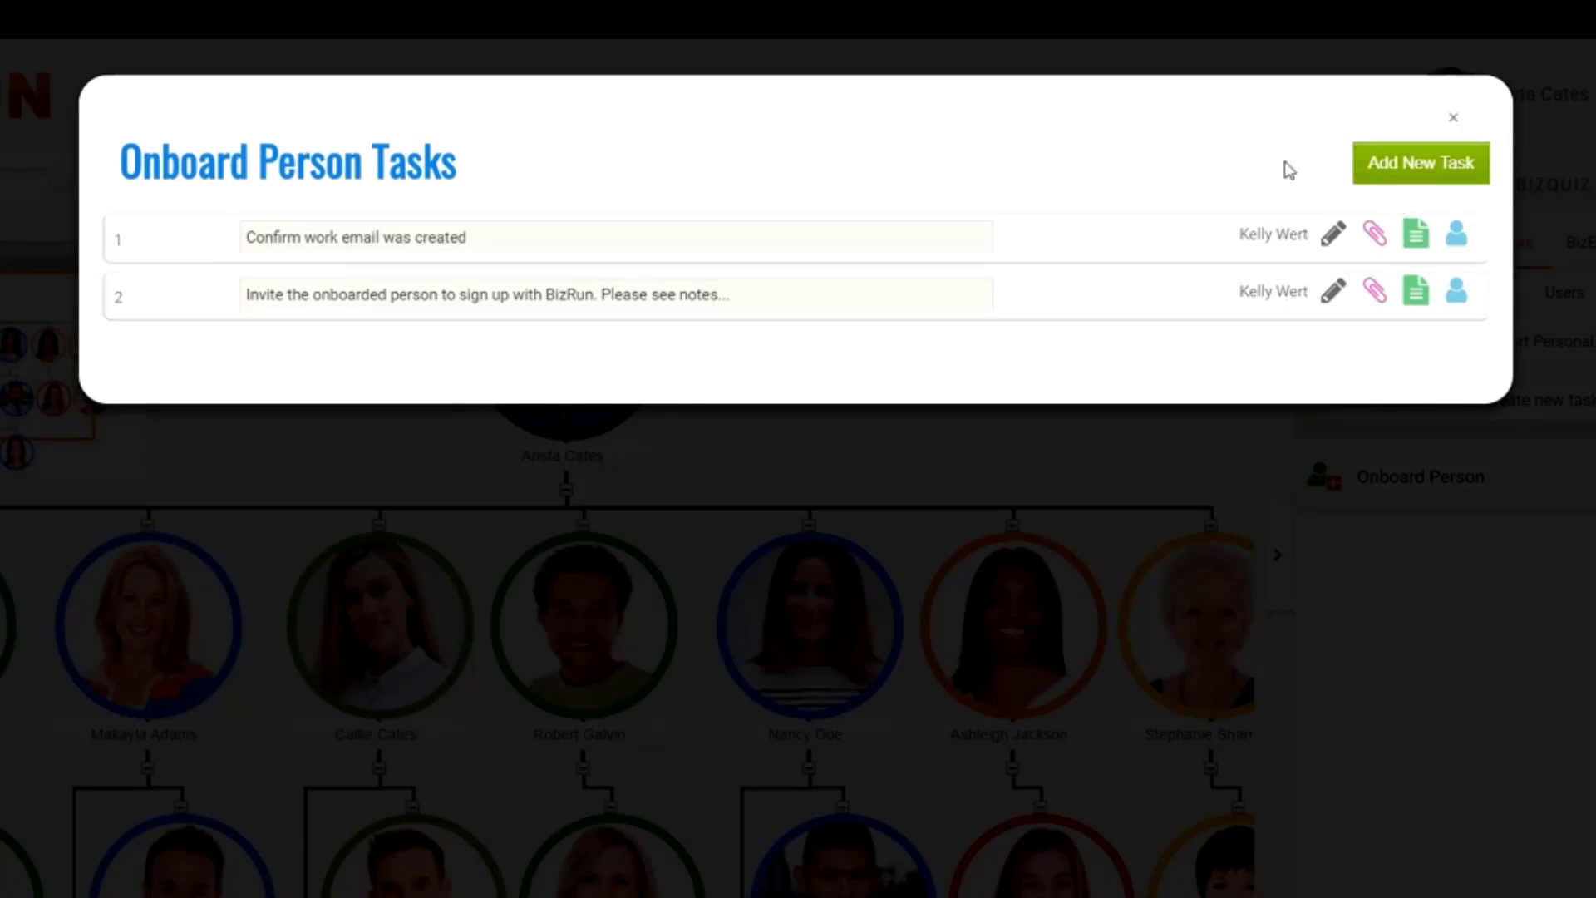
# - Add a new onboarding task with the description W-4 and make it a BizE-Form task using the W4 form
pyautogui.click(1436, 170)
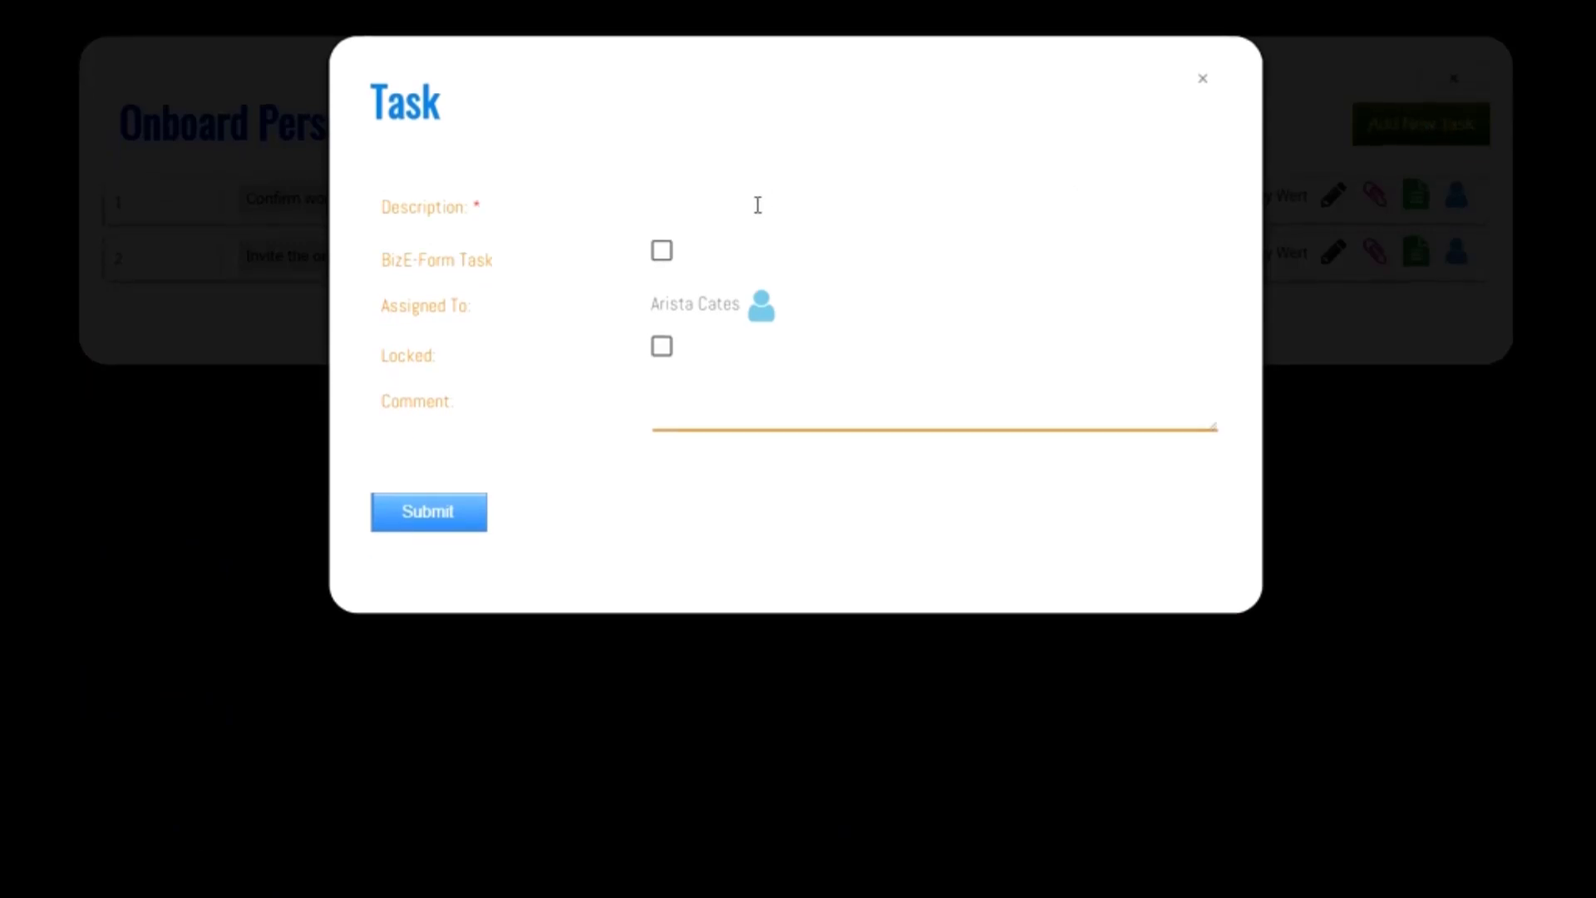
pyautogui.click(772, 206)
pyautogui.click(772, 206)
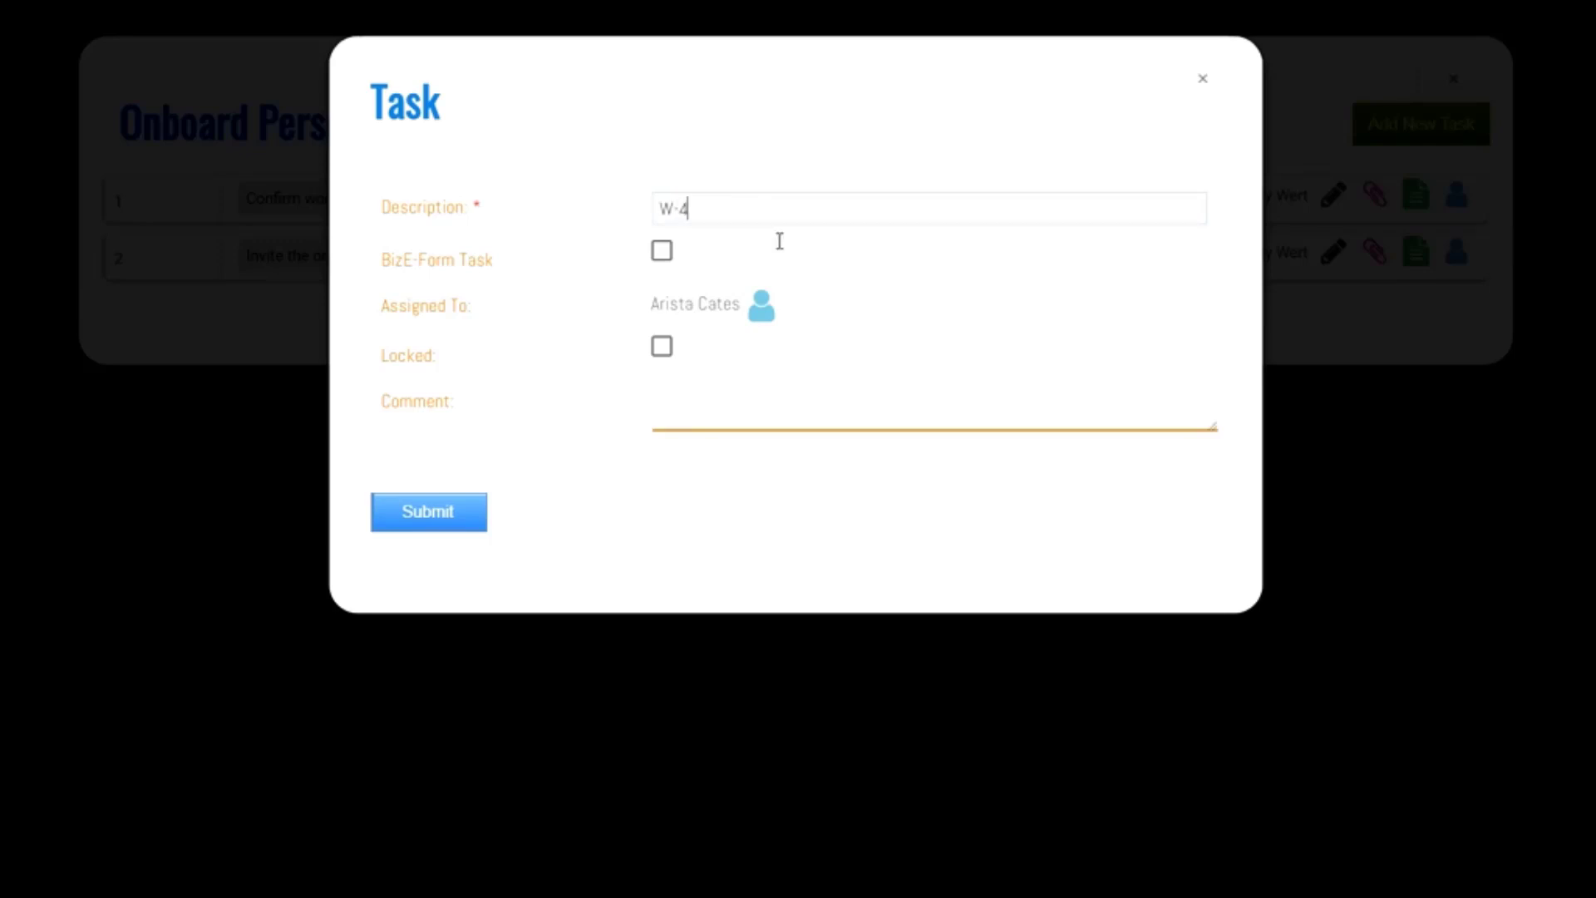
pyautogui.click(663, 252)
pyautogui.click(754, 313)
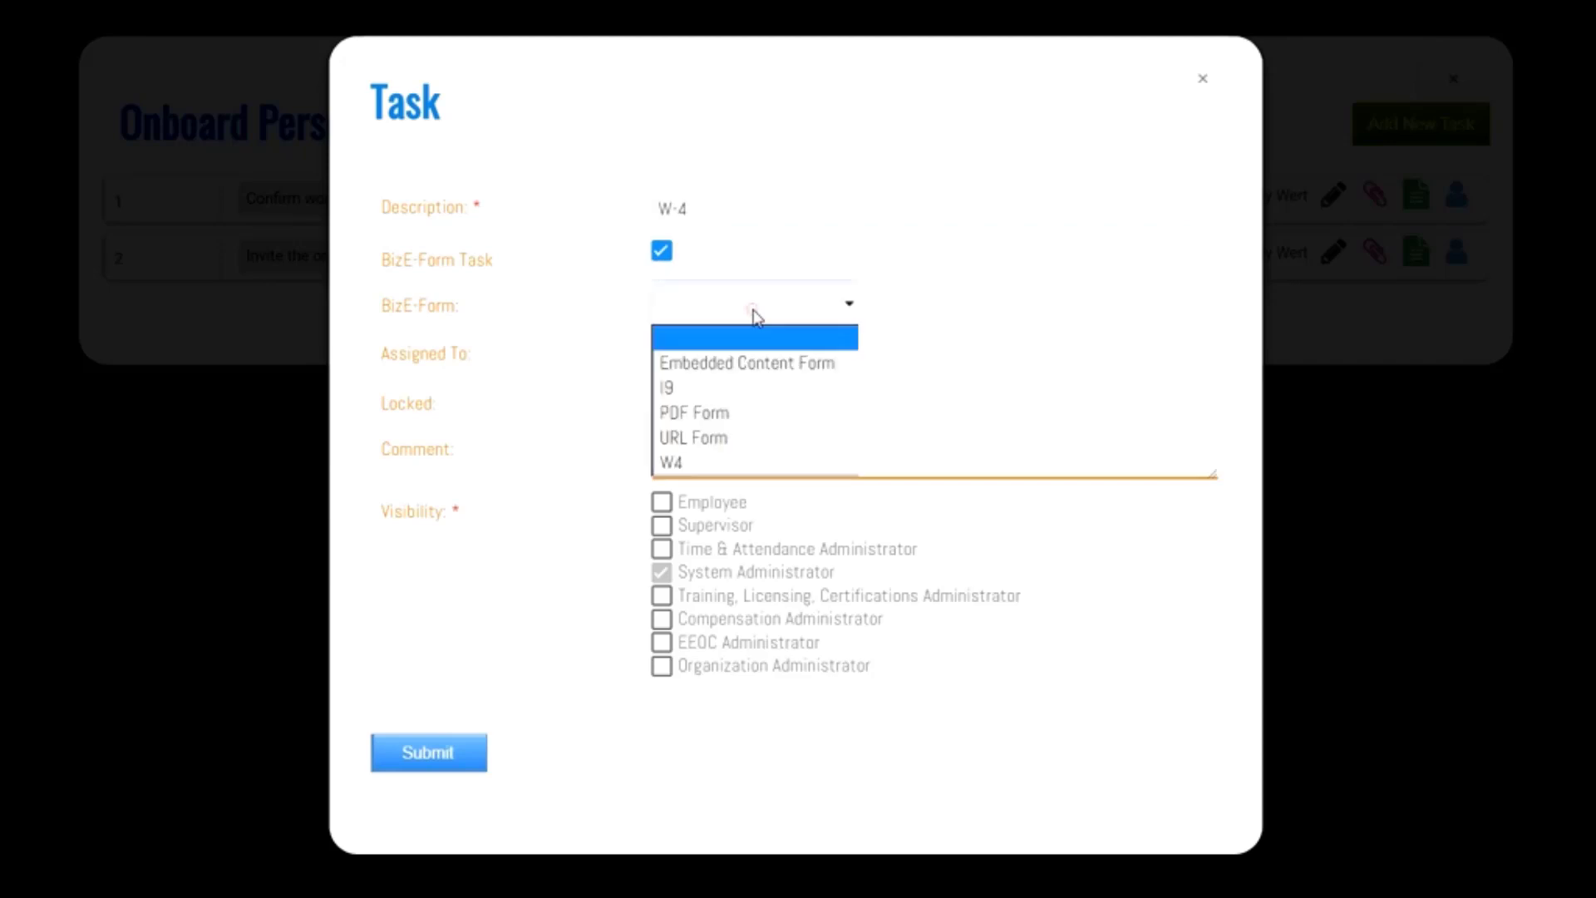
pyautogui.click(690, 463)
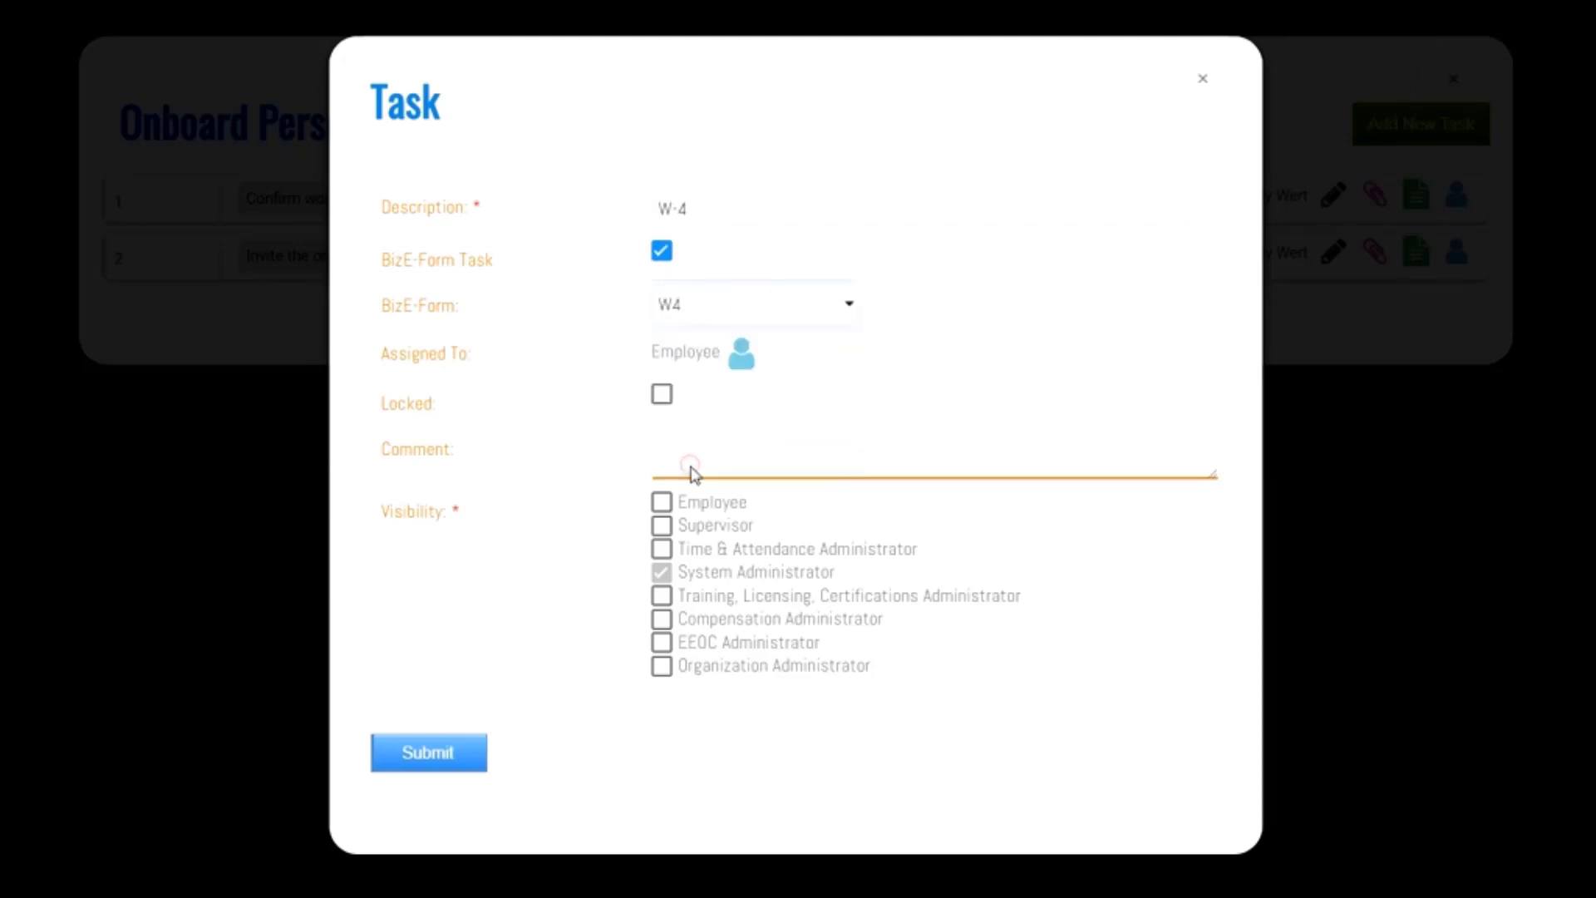
# - Lock the W-4 task, make it visible to Employee and Compensation Administrator, and submit it
pyautogui.click(663, 396)
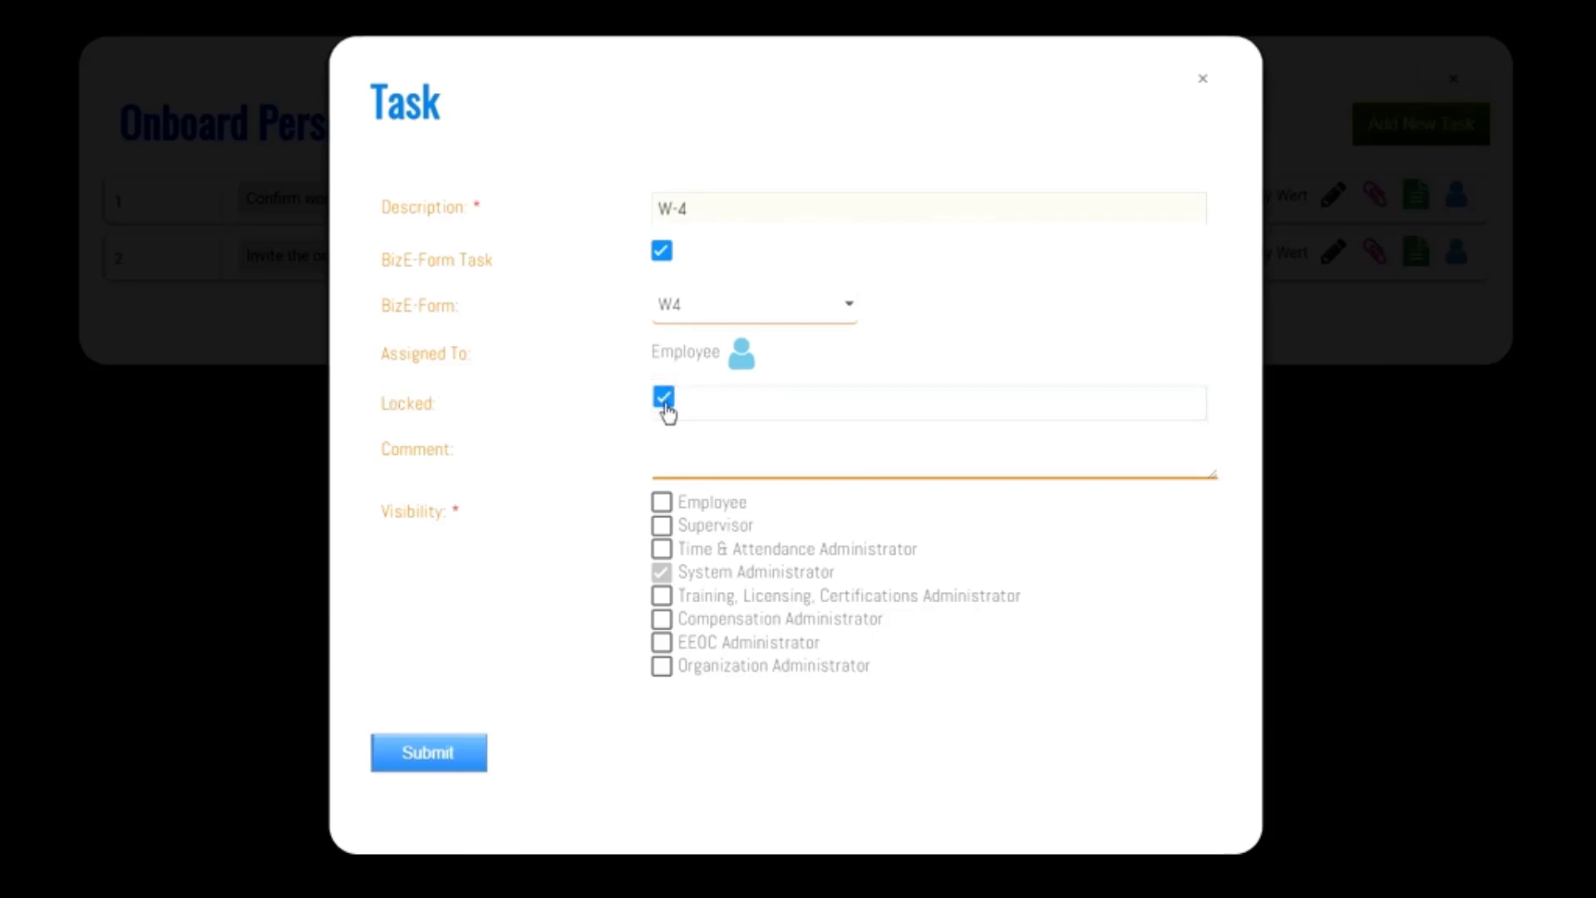
pyautogui.click(742, 366)
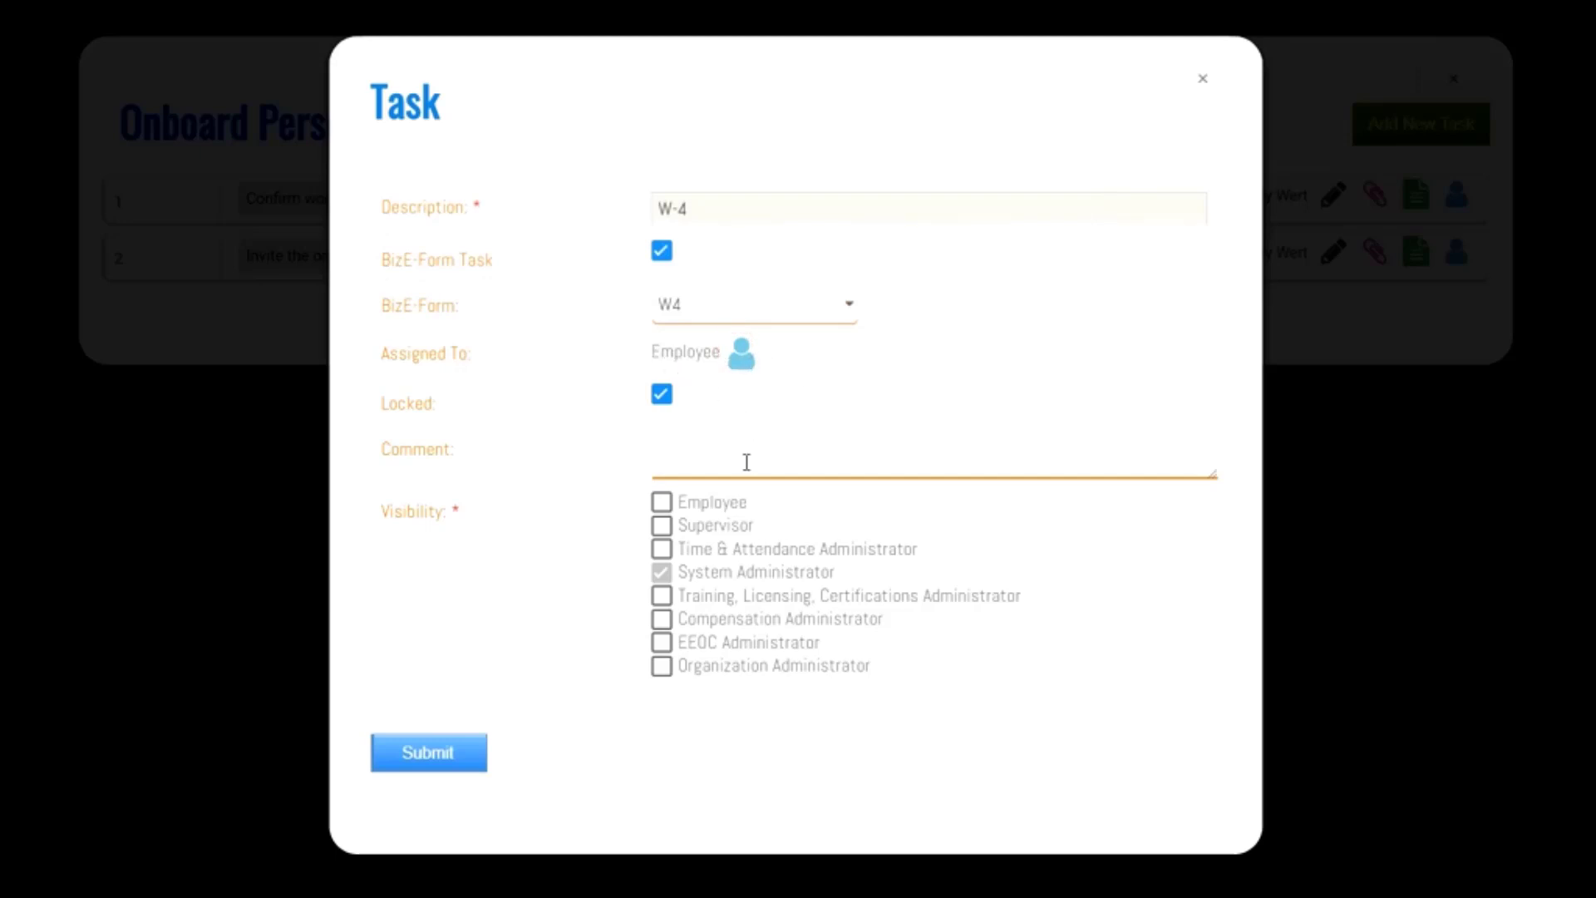
pyautogui.click(662, 503)
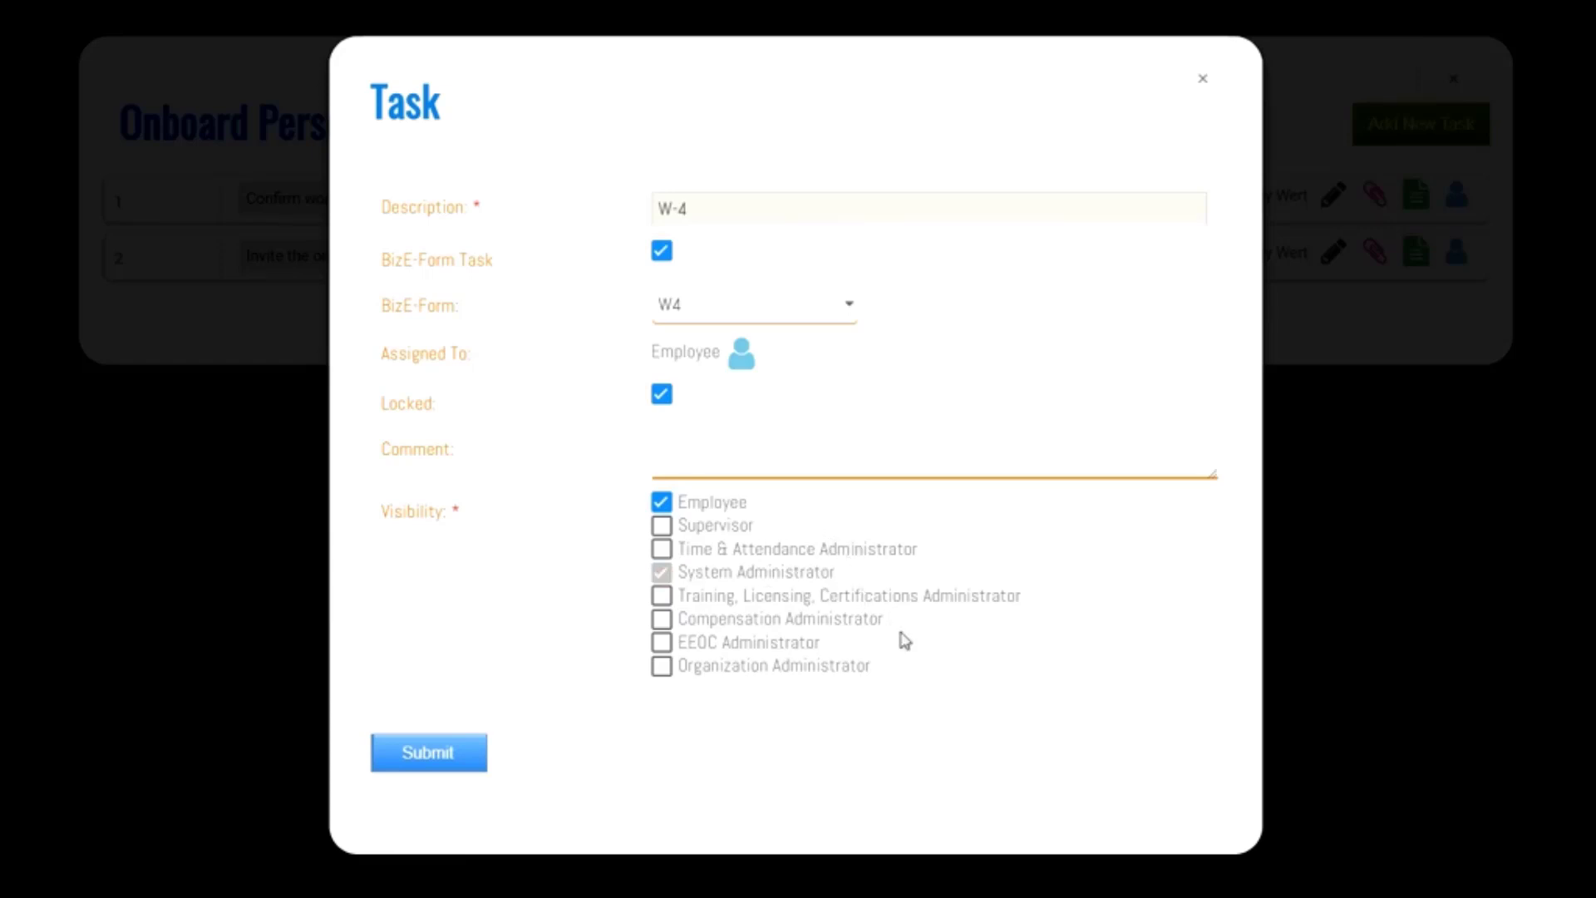
pyautogui.click(662, 621)
pyautogui.click(459, 761)
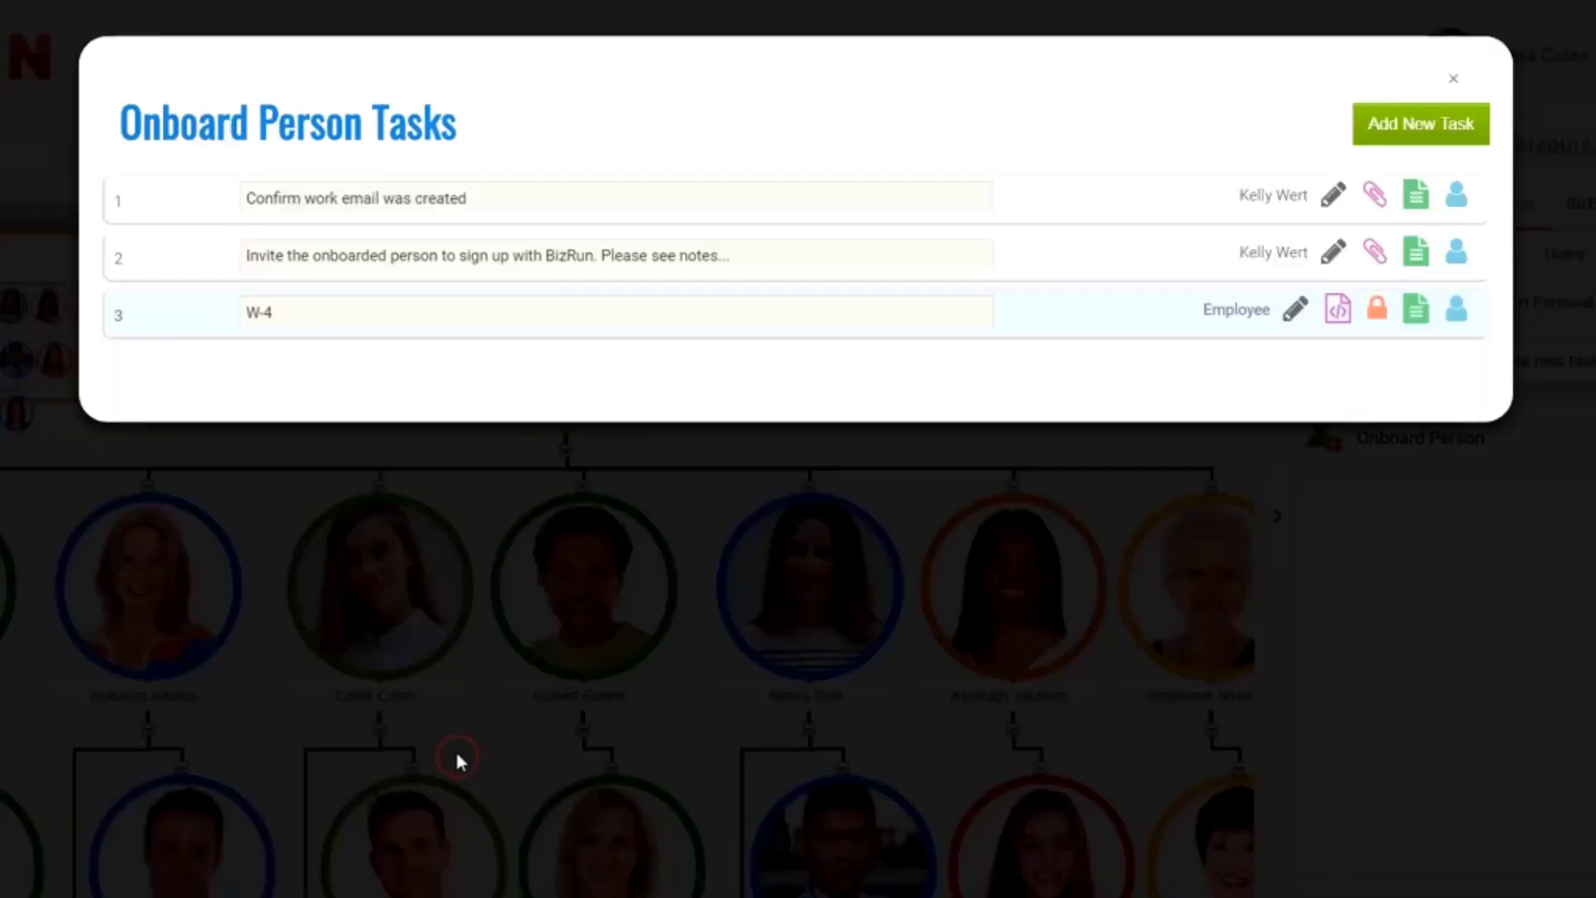
# - Add another onboarding task with the description I-9 and make it a BizE-Form task using the I9 form
pyautogui.click(1404, 146)
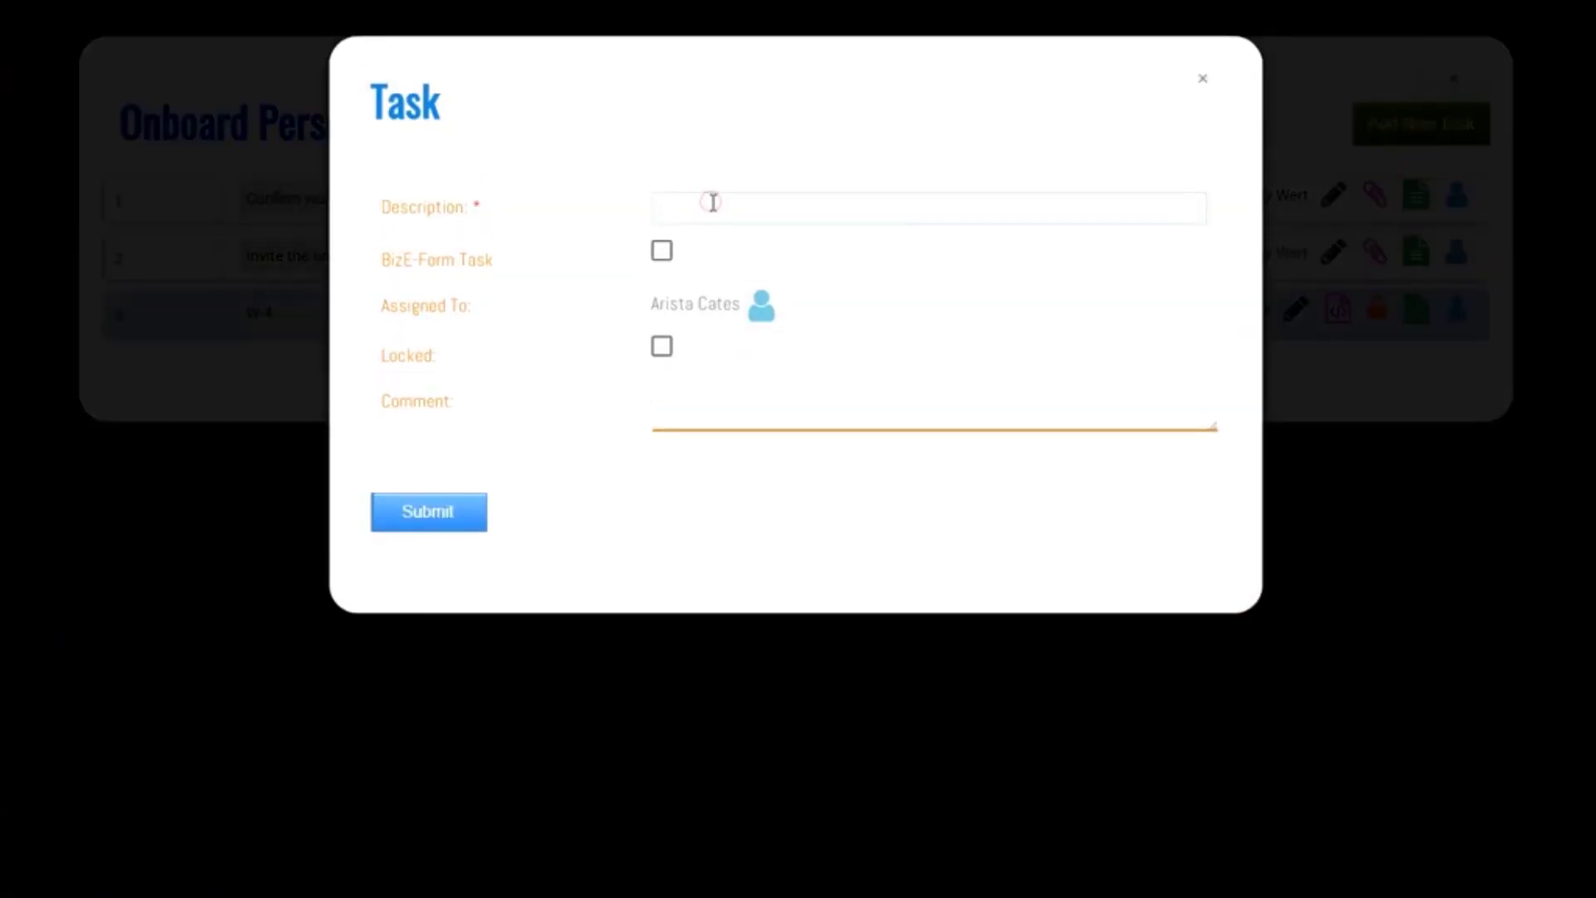
pyautogui.click(712, 202)
pyautogui.click(663, 254)
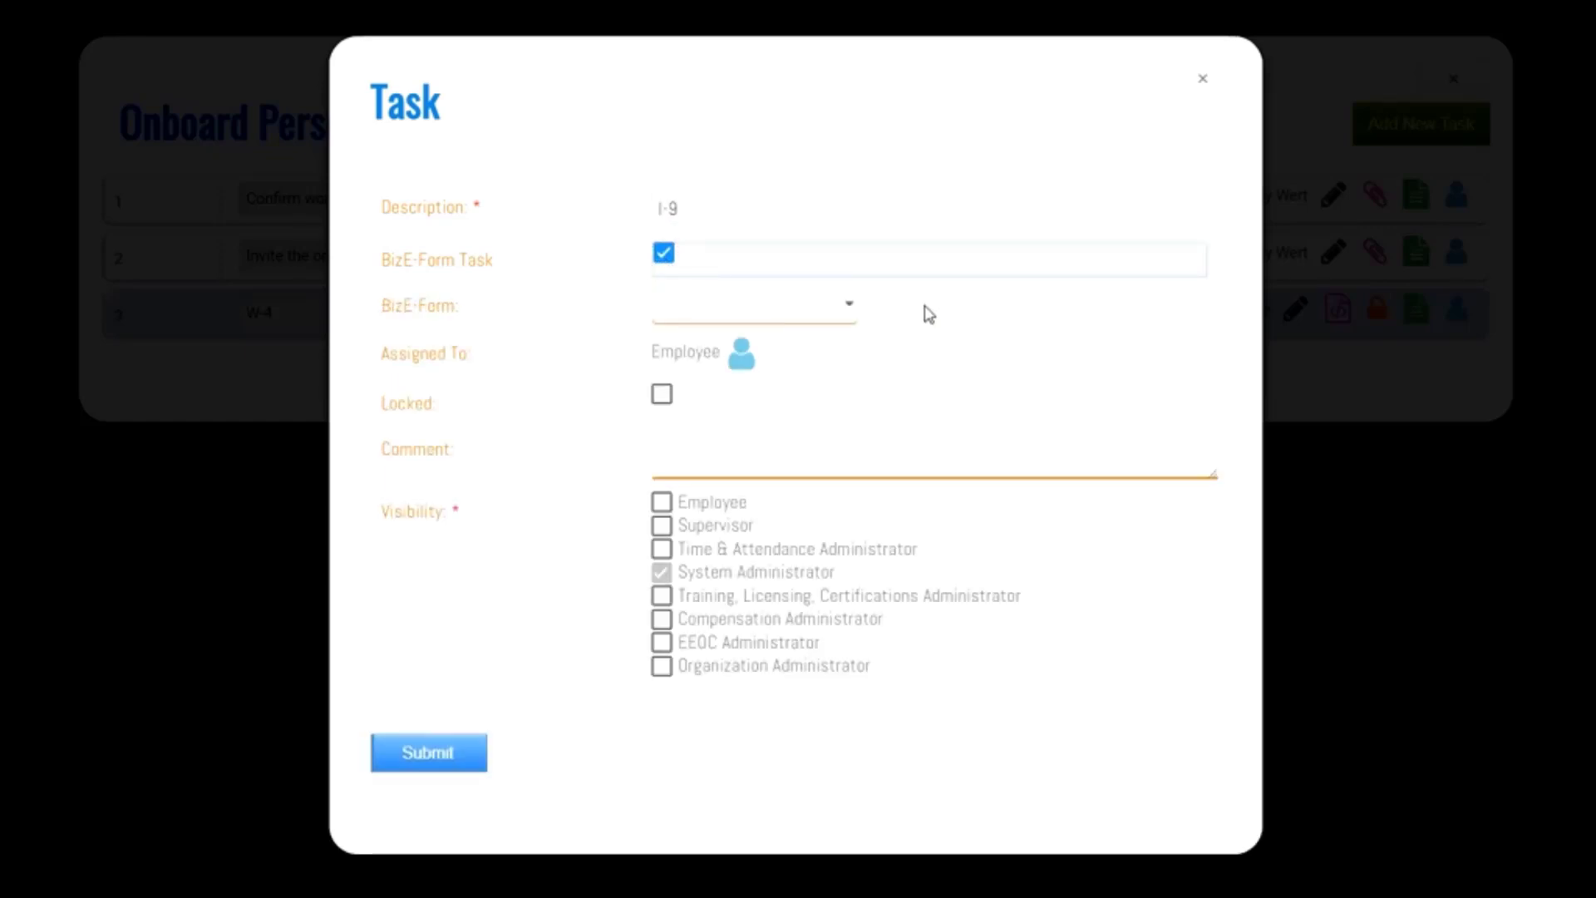
pyautogui.click(849, 309)
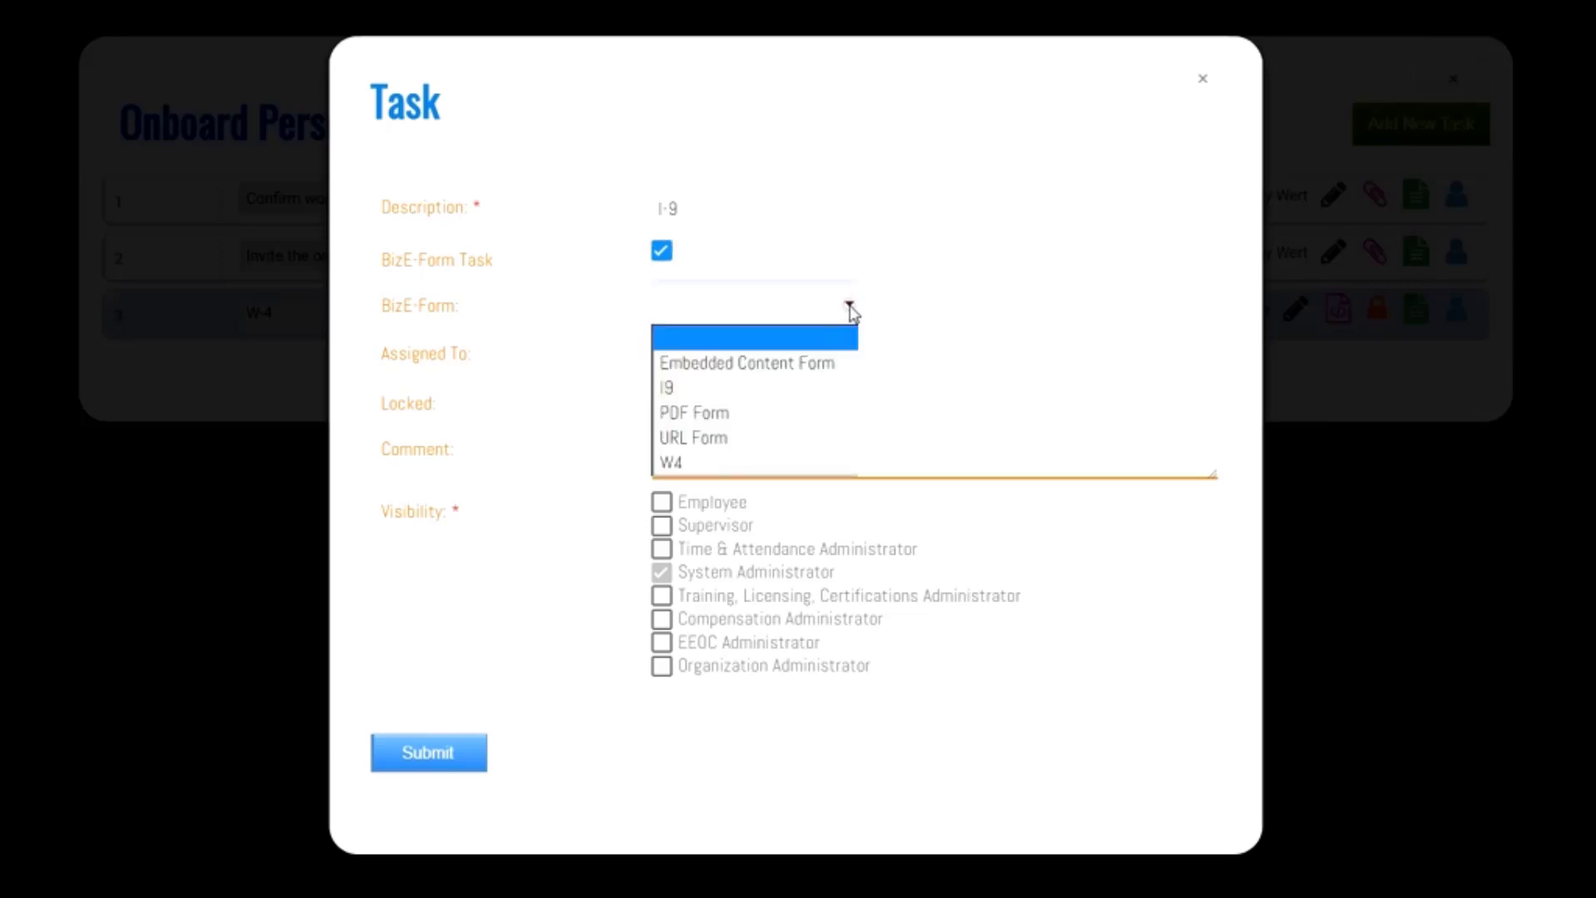
pyautogui.click(721, 386)
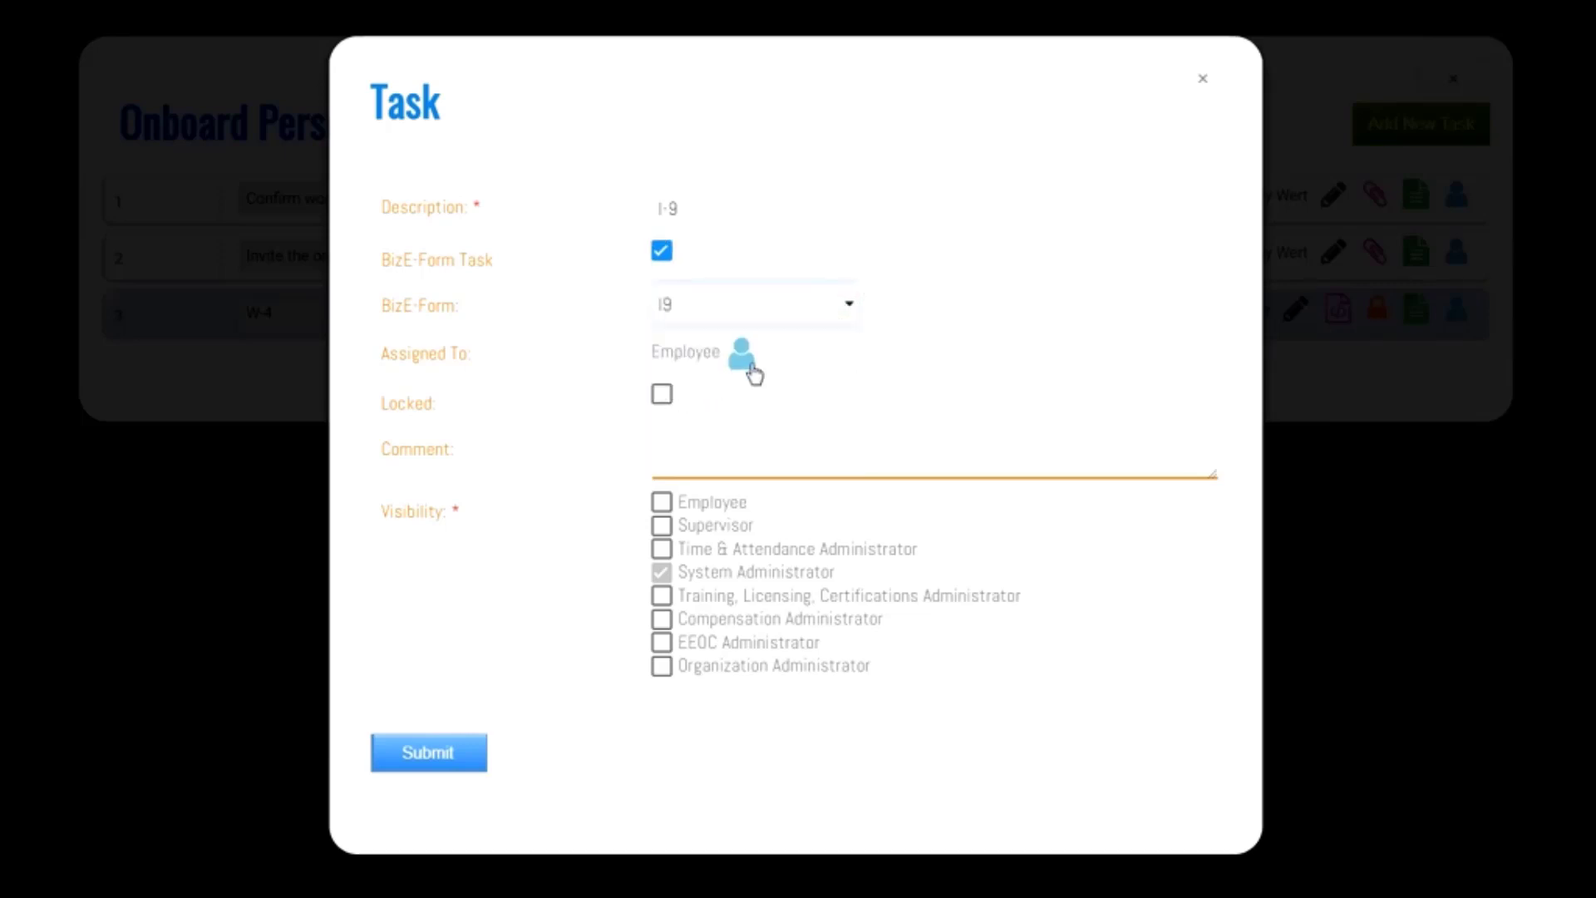
# - Lock the I-9 task, make it visible to Employee, and submit it
pyautogui.click(661, 402)
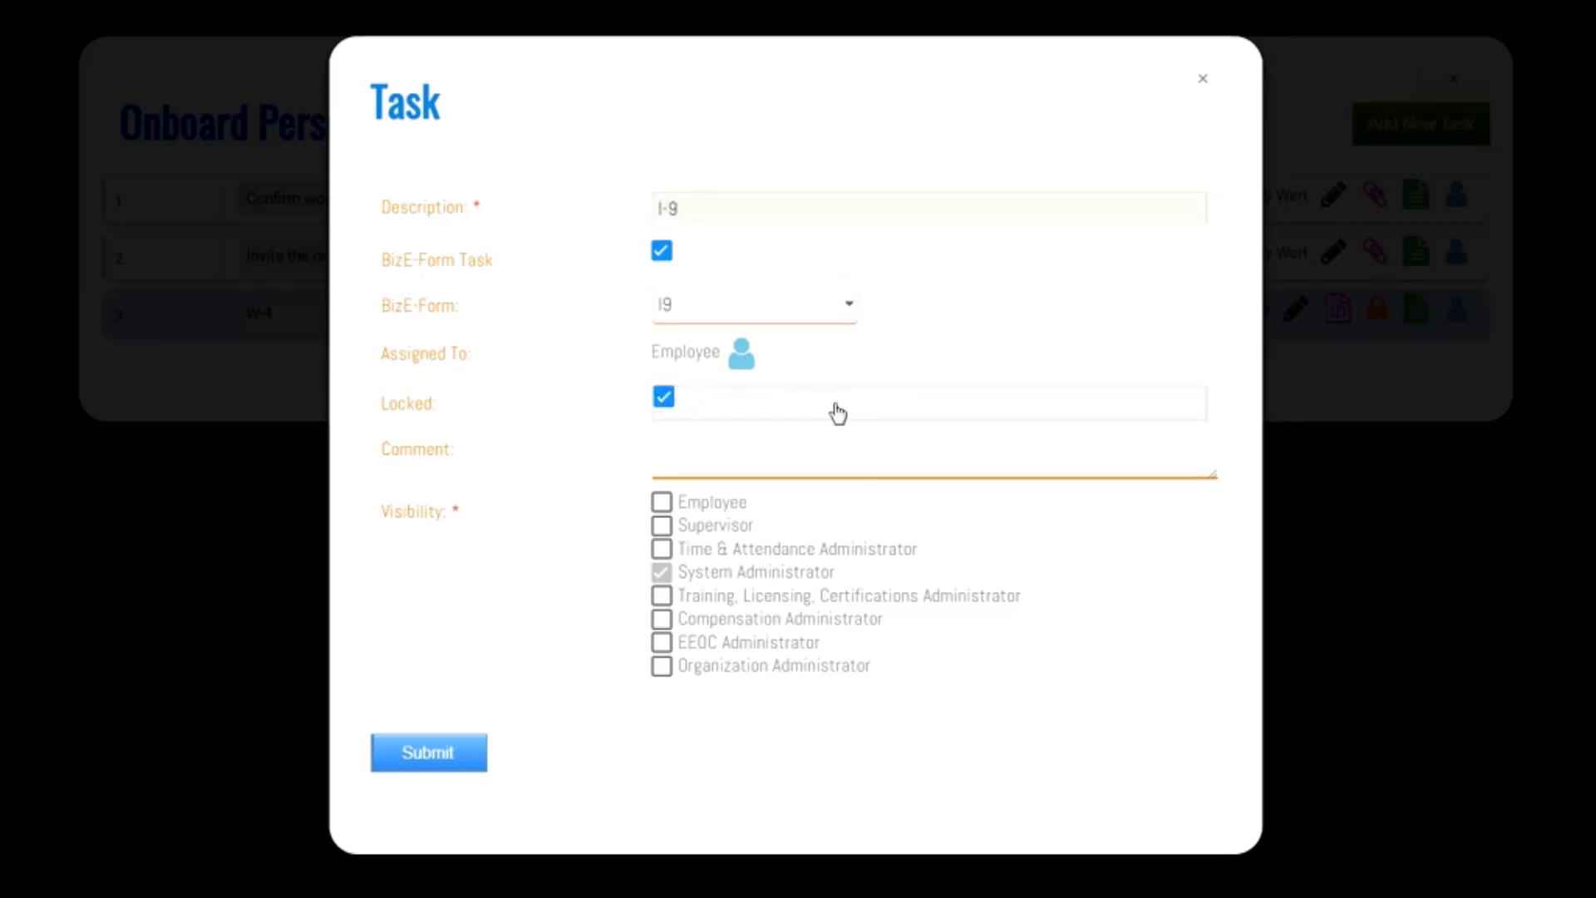
pyautogui.click(662, 503)
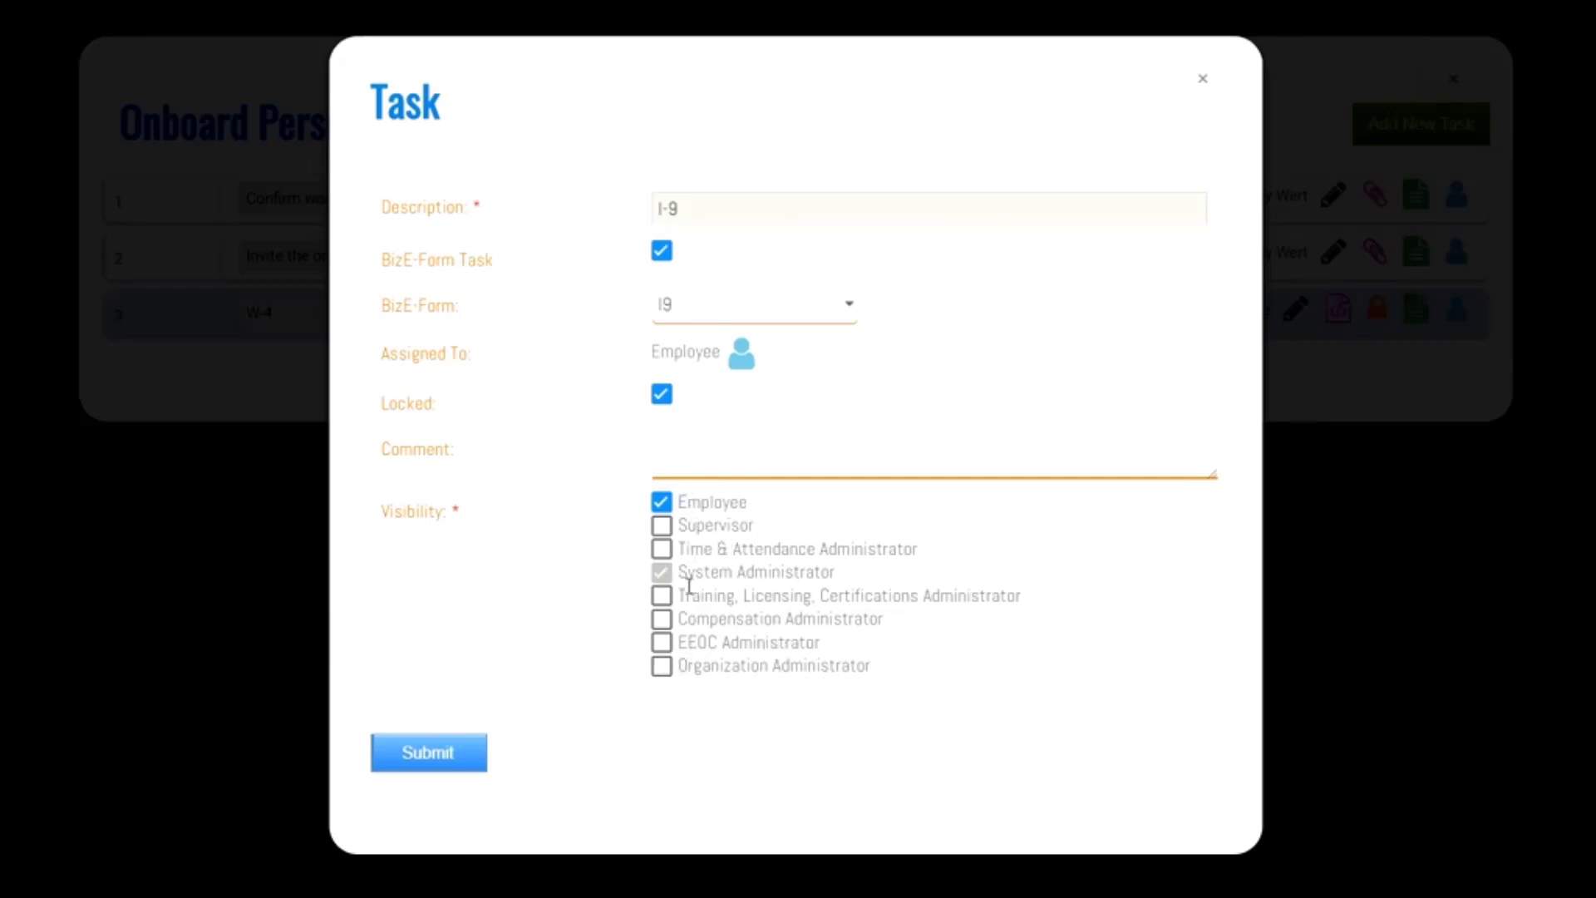
pyautogui.click(460, 758)
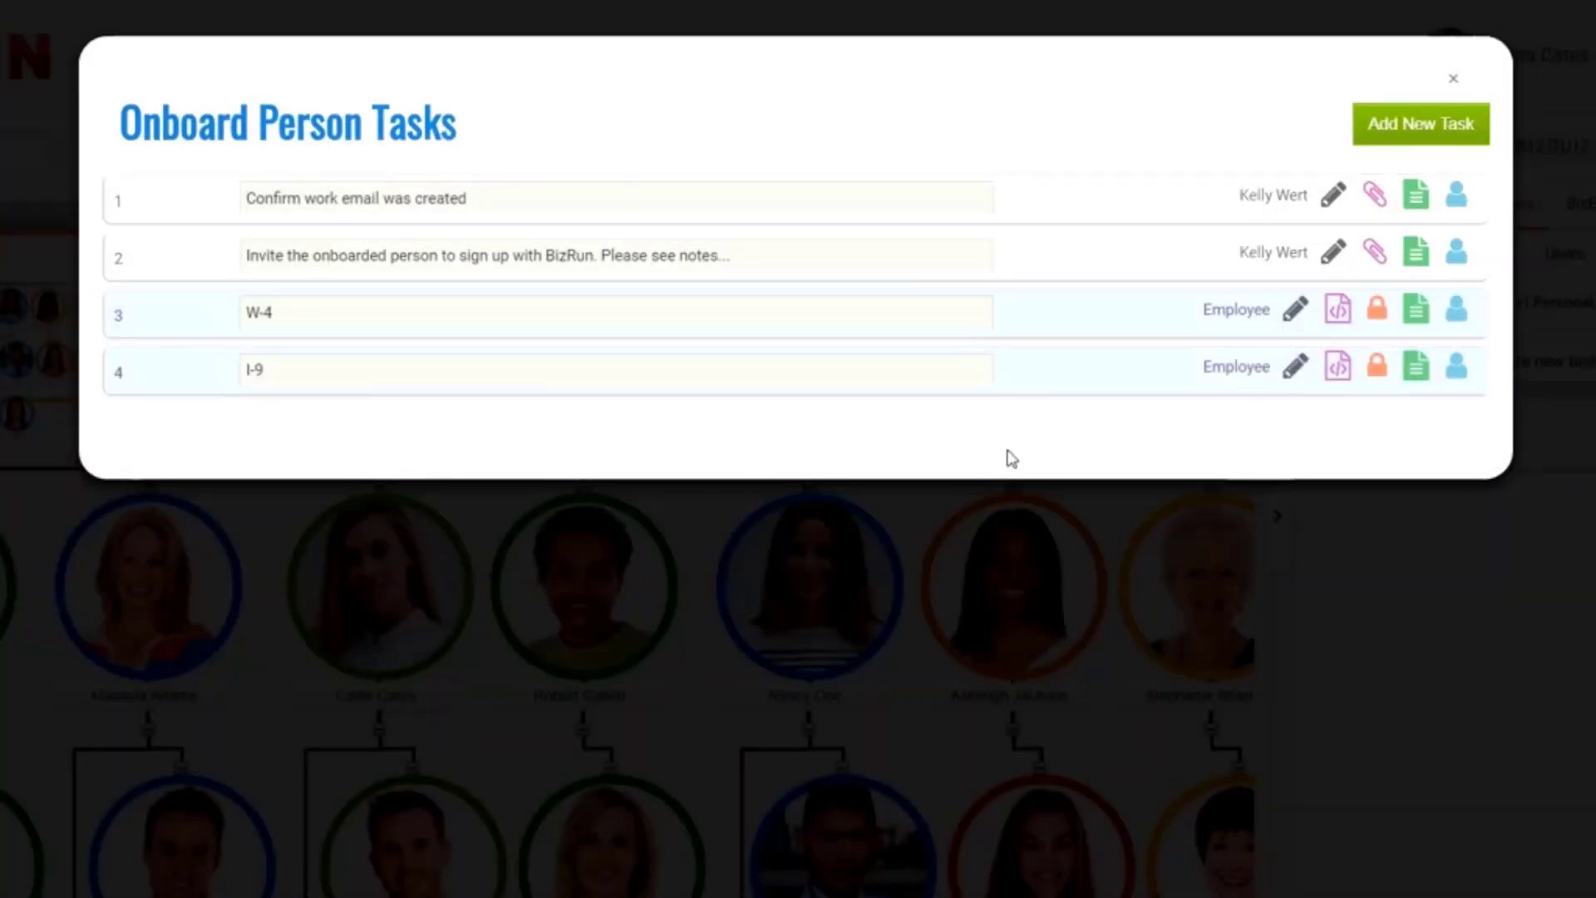
# - Start a further onboarding task, mark it as a BizE-Form task and bring up the available form types
pyautogui.click(1384, 129)
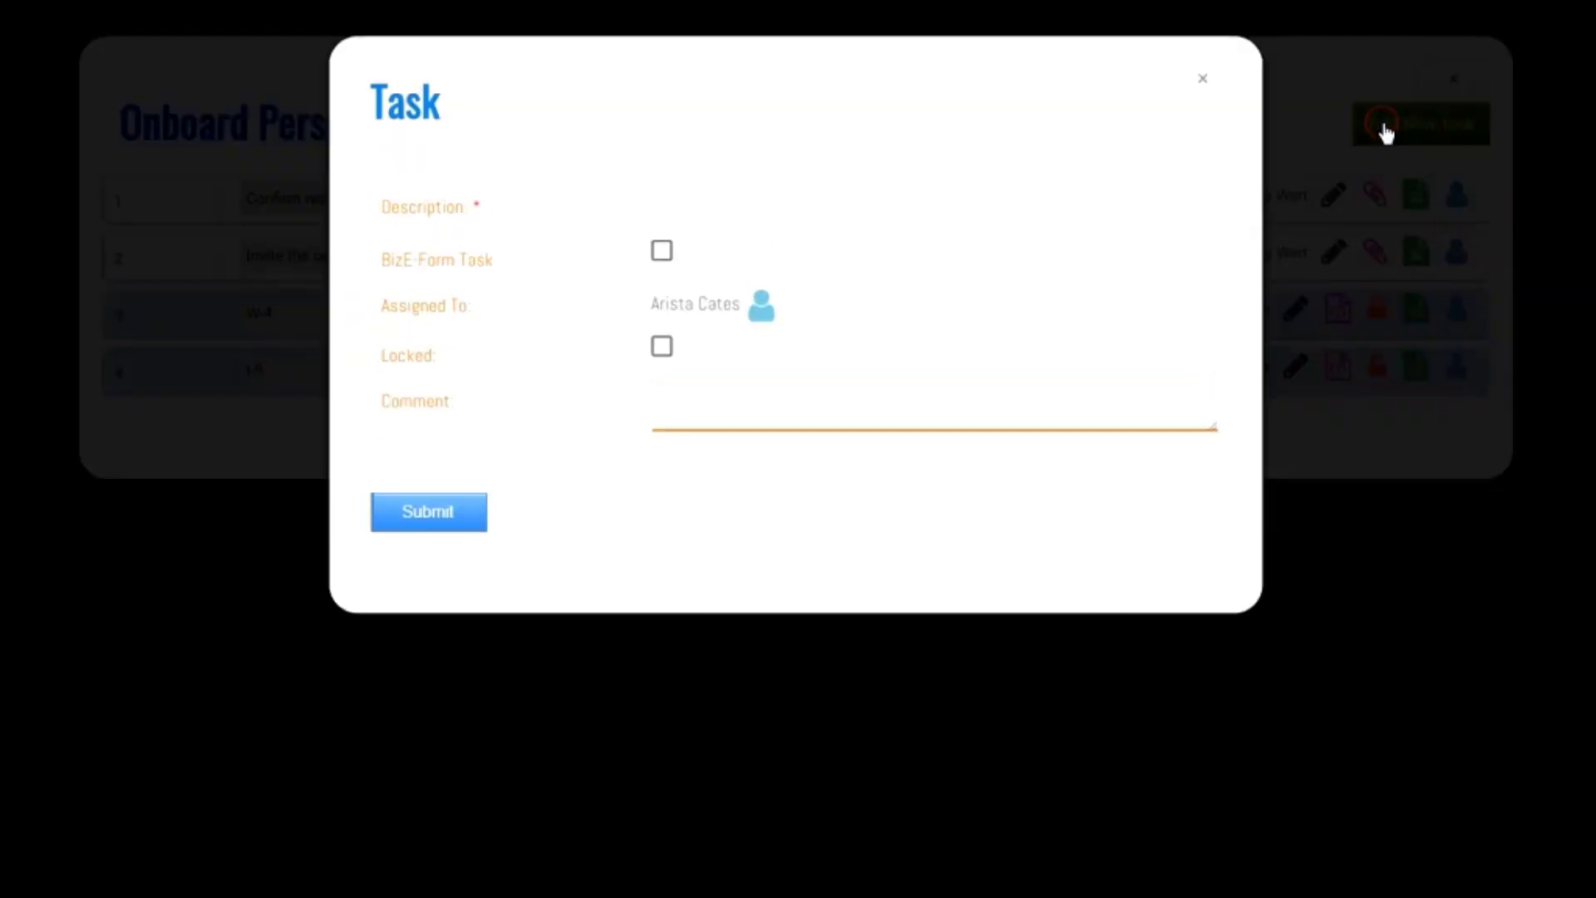
pyautogui.click(661, 252)
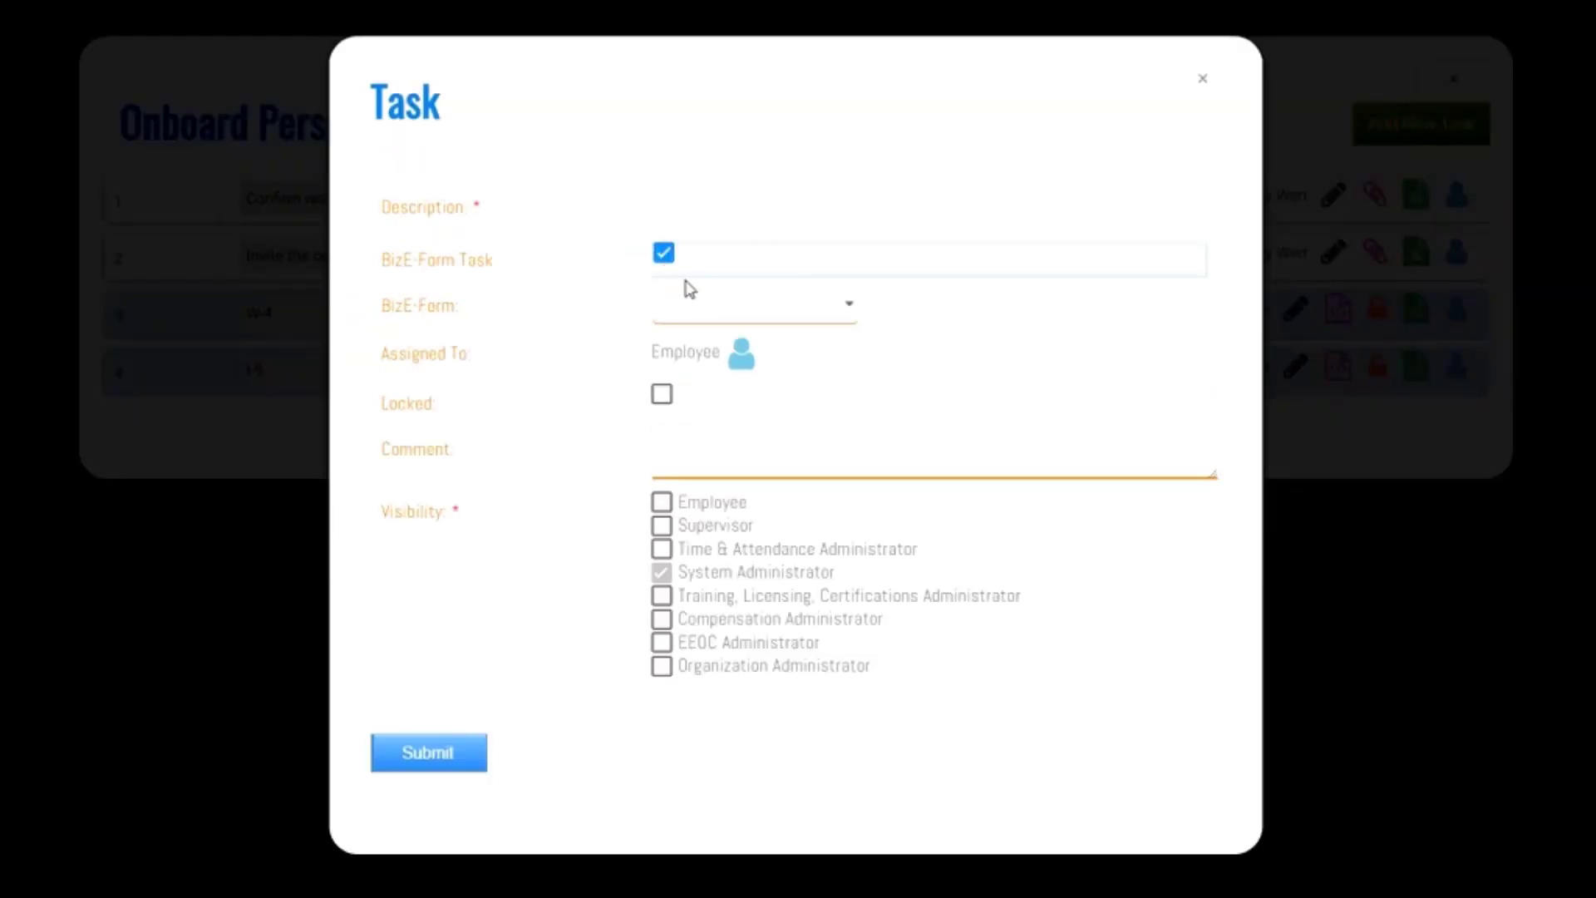
pyautogui.click(844, 304)
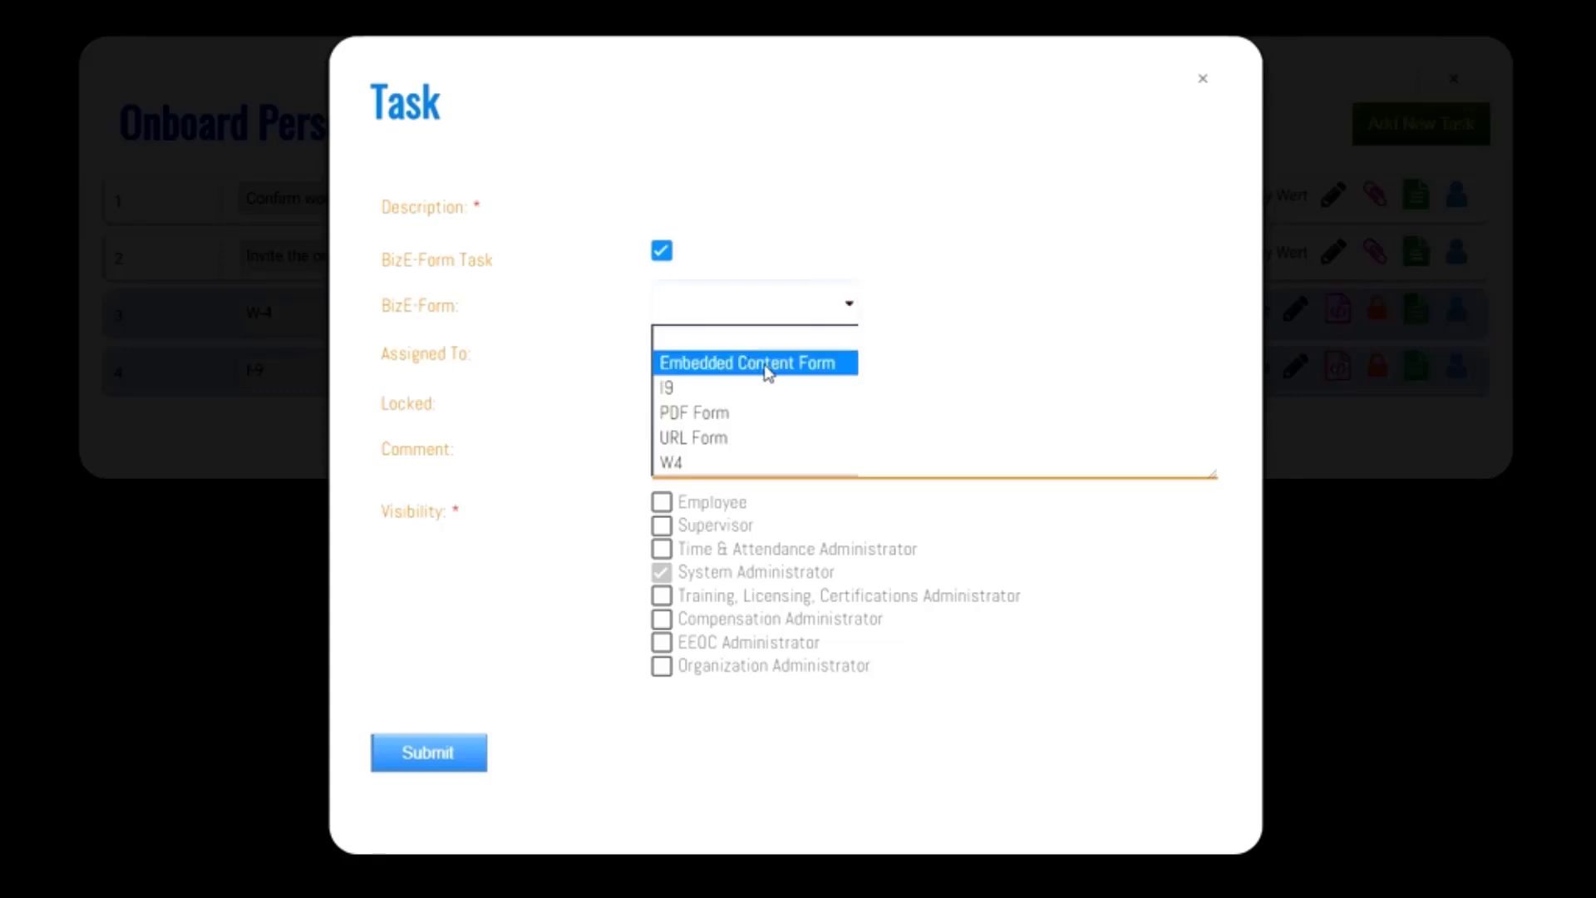